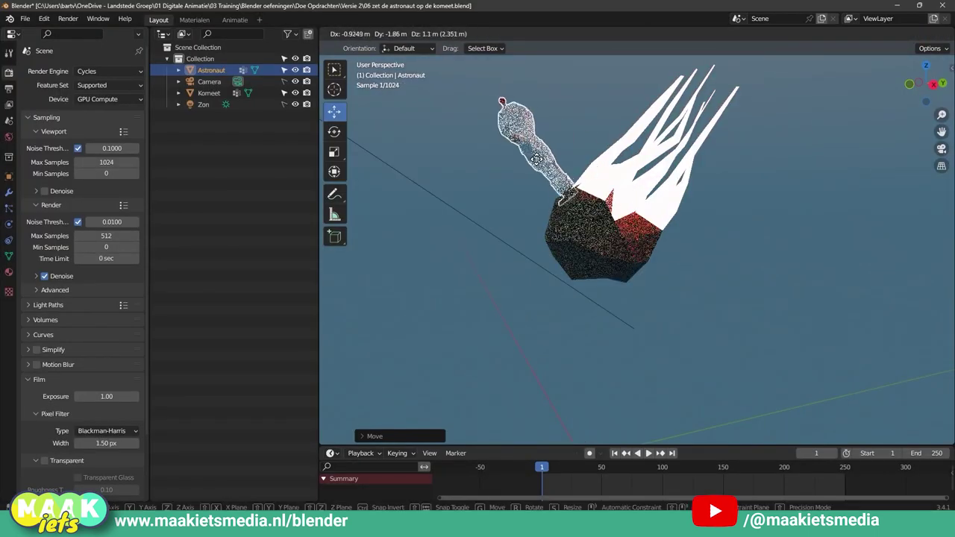
Orbit the view around the astronaut and comet
{"action": "middle_click_drag", "start_coordinate": [573, 197], "coordinate": [679, 258]}
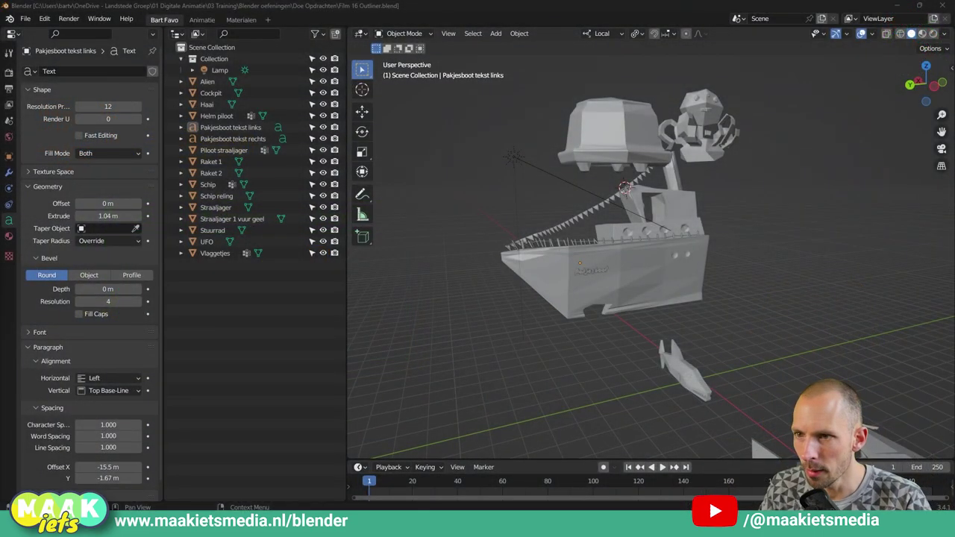
Switch viewport shading to Material Preview and orbit to frame the boat and jet
{"action": "scroll", "coordinate": [612, 171], "scroll_direction": "down", "scroll_amount": 3}
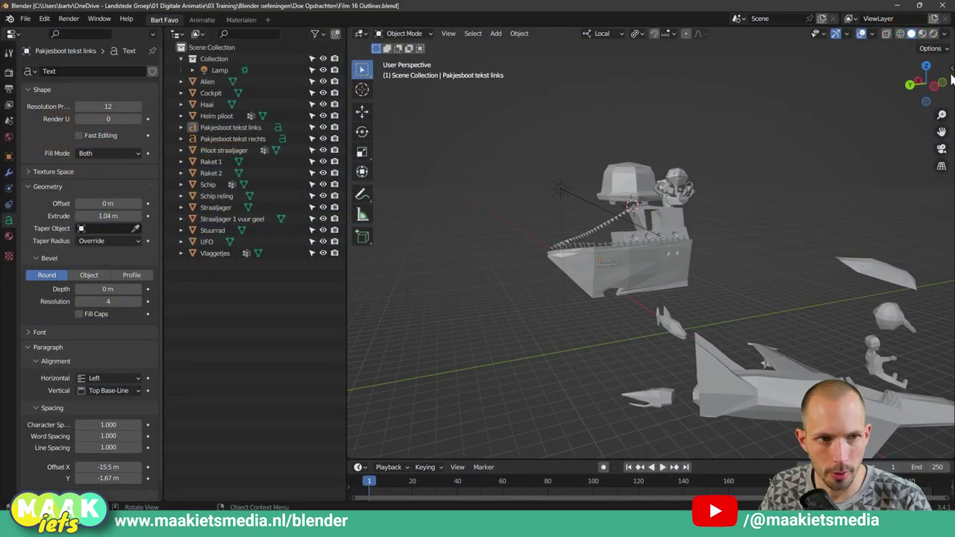
{"action": "mouse_move", "coordinate": [917, 82]}
{"action": "left_mouse_down"}
{"action": "mouse_move", "coordinate": [774, 151]}
{"action": "mouse_move", "coordinate": [752, 140]}
{"action": "mouse_move", "coordinate": [823, 149]}
{"action": "left_mouse_up"}
{"action": "mouse_move", "coordinate": [821, 149]}
{"action": "middle_mouse_down"}
{"action": "mouse_move", "coordinate": [782, 186]}
{"action": "mouse_move", "coordinate": [761, 188]}
{"action": "mouse_move", "coordinate": [677, 146]}
{"action": "mouse_move", "coordinate": [620, 177]}
{"action": "mouse_move", "coordinate": [638, 175]}
{"action": "middle_mouse_up"}
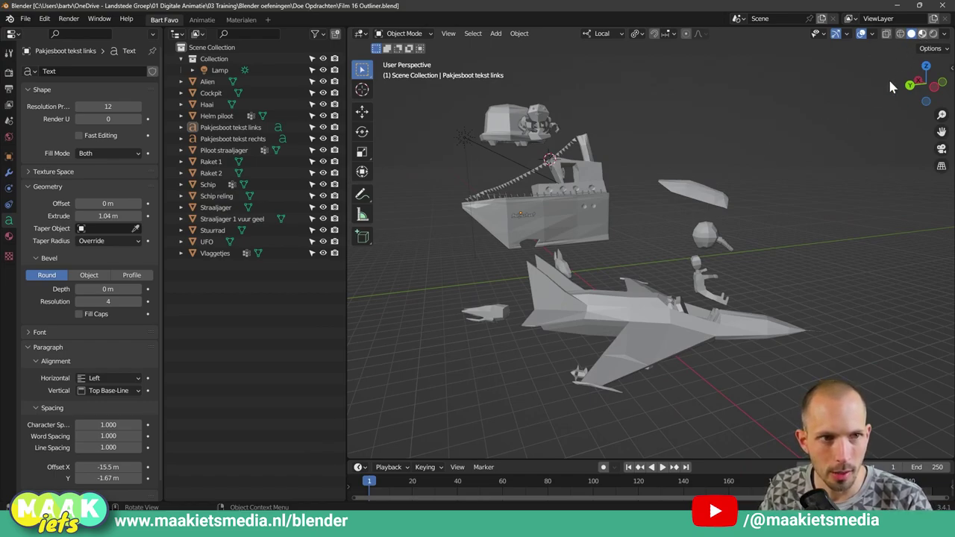
{"action": "left_click", "coordinate": [922, 34]}
{"action": "mouse_move", "coordinate": [817, 146]}
{"action": "middle_mouse_down"}
{"action": "mouse_move", "coordinate": [749, 180]}
{"action": "mouse_move", "coordinate": [708, 183]}
{"action": "mouse_move", "coordinate": [765, 159]}
{"action": "mouse_move", "coordinate": [759, 211]}
{"action": "middle_mouse_up"}
{"action": "mouse_move", "coordinate": [700, 231]}
{"action": "middle_mouse_down"}
{"action": "mouse_move", "coordinate": [625, 223]}
{"action": "mouse_move", "coordinate": [602, 211]}
{"action": "mouse_move", "coordinate": [626, 223]}
{"action": "mouse_move", "coordinate": [609, 234]}
{"action": "mouse_move", "coordinate": [606, 215]}
{"action": "mouse_move", "coordinate": [622, 207]}
{"action": "mouse_move", "coordinate": [698, 222]}
{"action": "mouse_move", "coordinate": [783, 213]}
{"action": "mouse_move", "coordinate": [664, 226]}
{"action": "middle_mouse_up"}
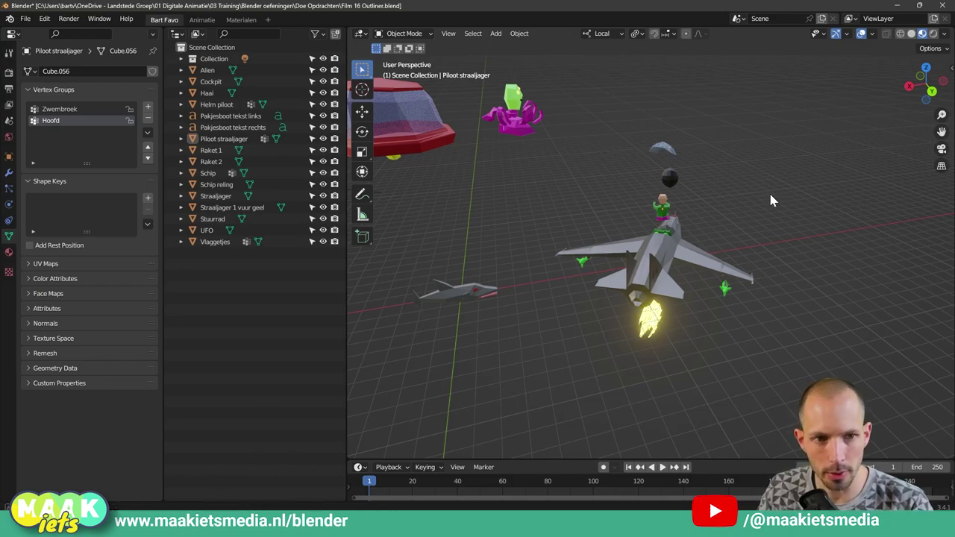
Select the jet body, yellow flame, both rockets, helmet and cockpit
{"action": "mouse_move", "coordinate": [772, 200]}
{"action": "middle_mouse_down"}
{"action": "mouse_move", "coordinate": [761, 208]}
{"action": "mouse_move", "coordinate": [727, 195]}
{"action": "middle_mouse_up"}
{"action": "left_click", "coordinate": [726, 195]}
{"action": "middle_click_drag", "start_coordinate": [757, 250], "coordinate": [611, 280]}
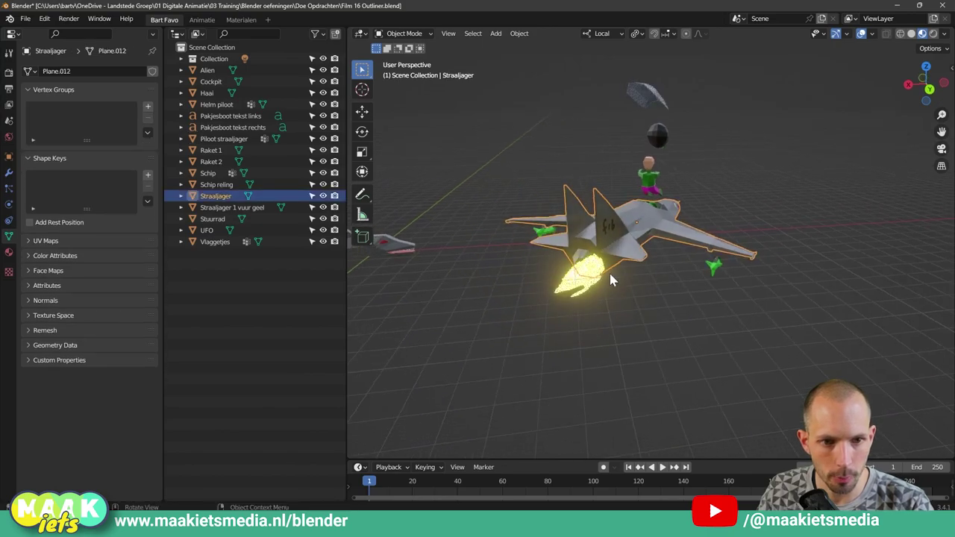
{"action": "left_click", "coordinate": [606, 278]}
{"action": "left_click", "coordinate": [707, 269]}
{"action": "left_click", "coordinate": [551, 231]}
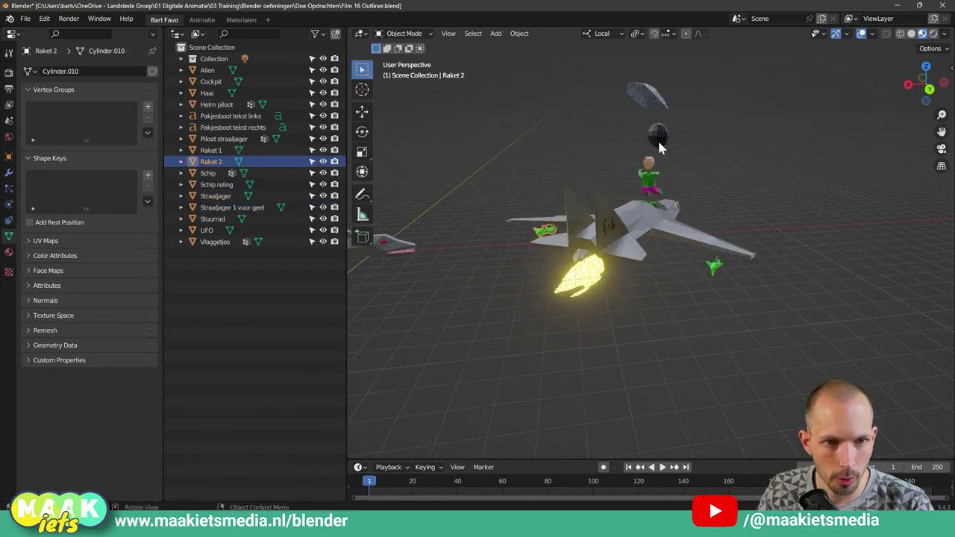
{"action": "left_click", "coordinate": [652, 101]}
{"action": "left_click", "coordinate": [653, 100]}
Box-select the whole jet with B and call up Move to Collection with M
{"action": "middle_click_drag", "start_coordinate": [740, 130], "coordinate": [751, 132]}
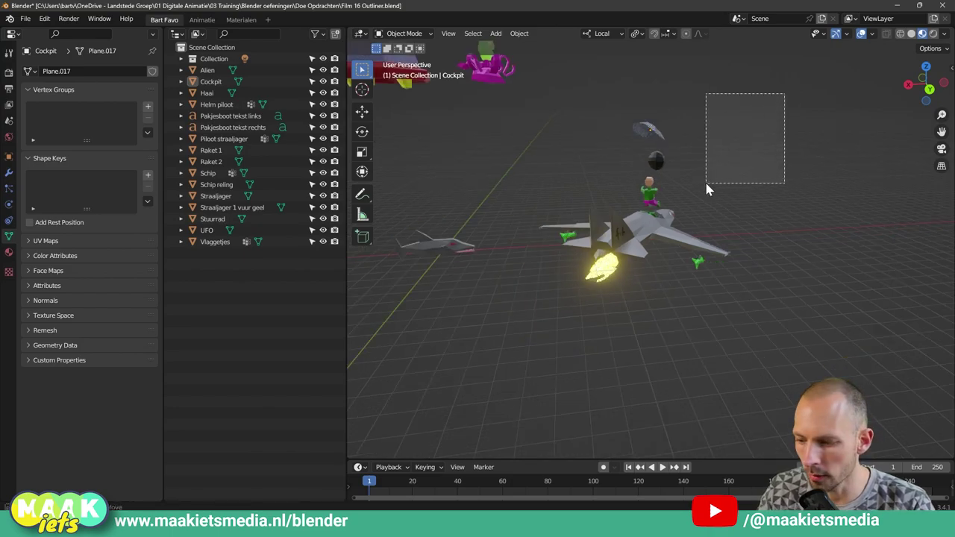
{"action": "left_click_drag", "start_coordinate": [707, 184], "coordinate": [534, 319]}
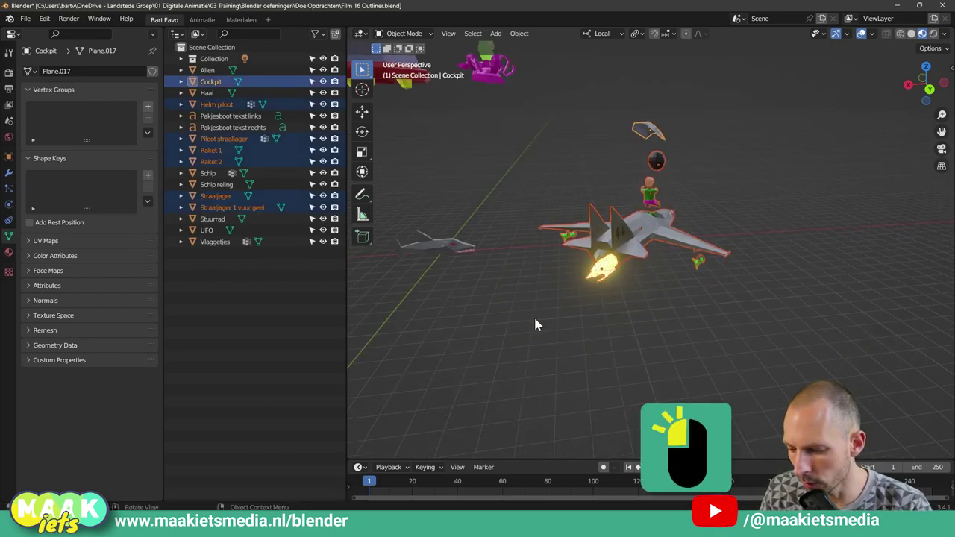
{"action": "key", "text": "b"}
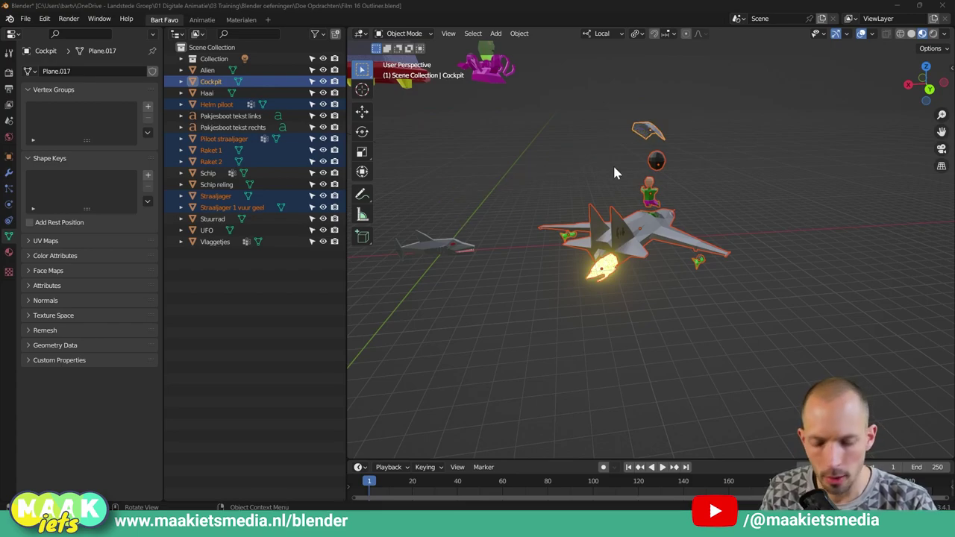
{"action": "key", "text": "m"}
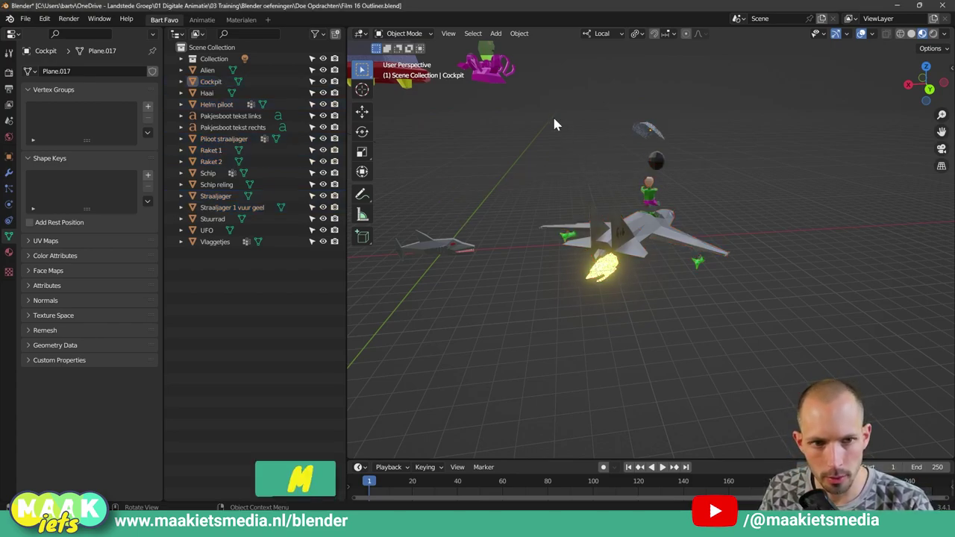
{"action": "key", "text": "m"}
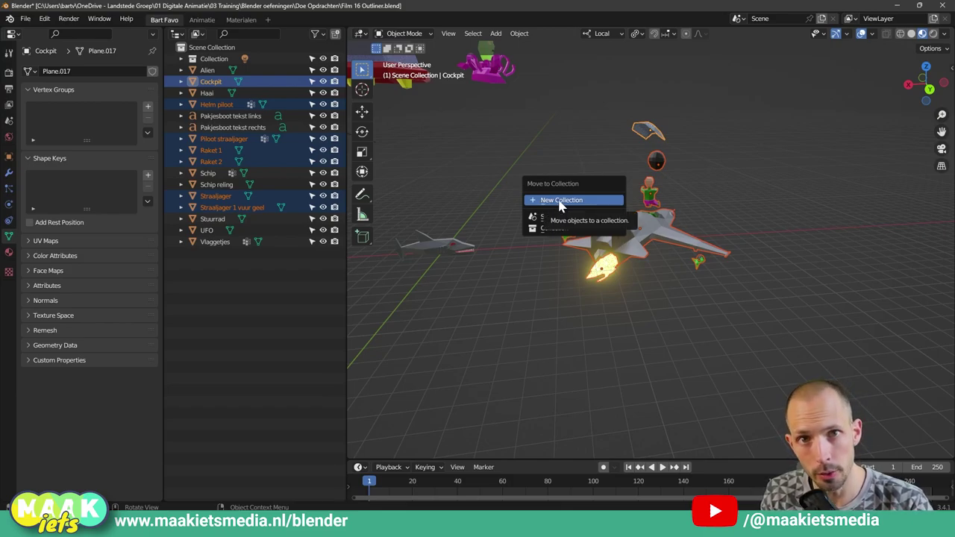
Move the selected jet parts into a new collection named 'Straaljager' and select it
{"action": "left_click", "coordinate": [562, 201]}
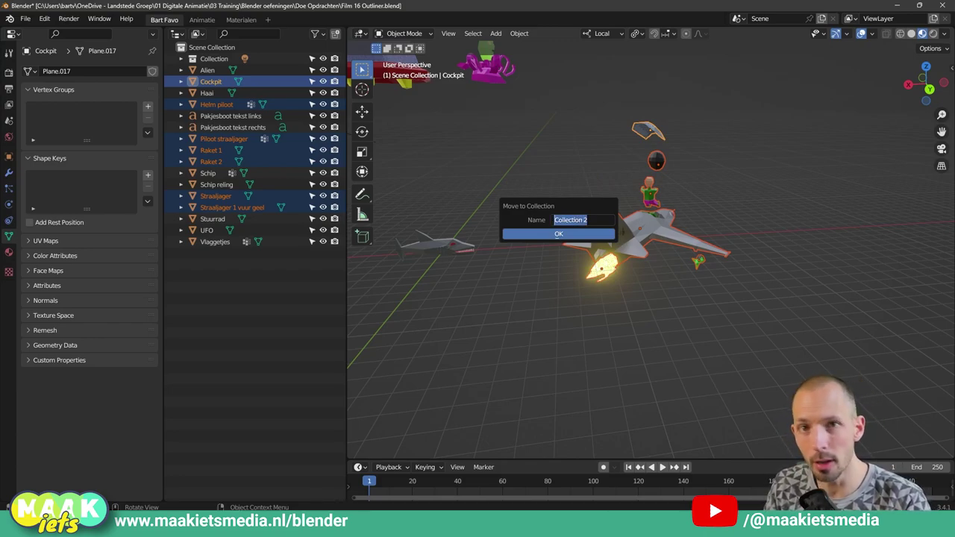
{"action": "type", "text": "S"}
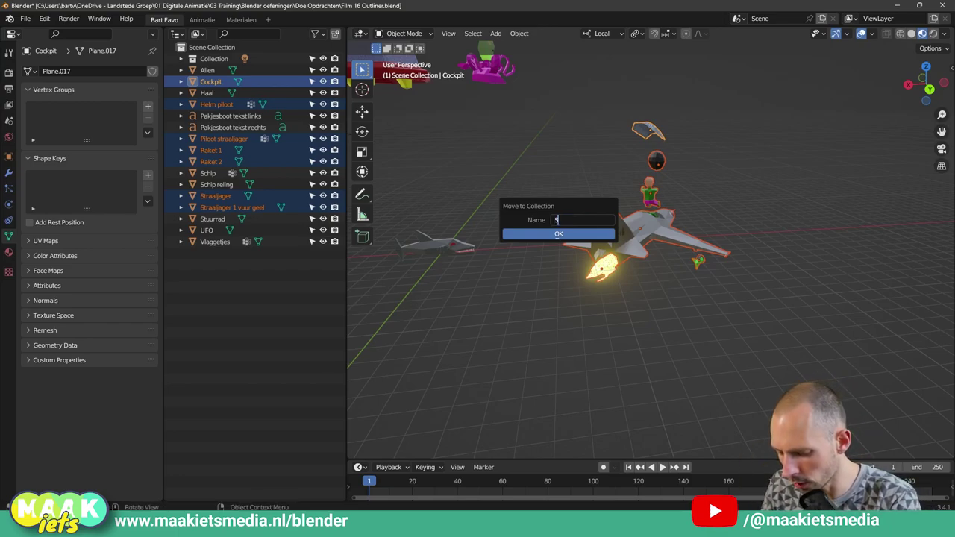
{"action": "type", "text": "traalja"}
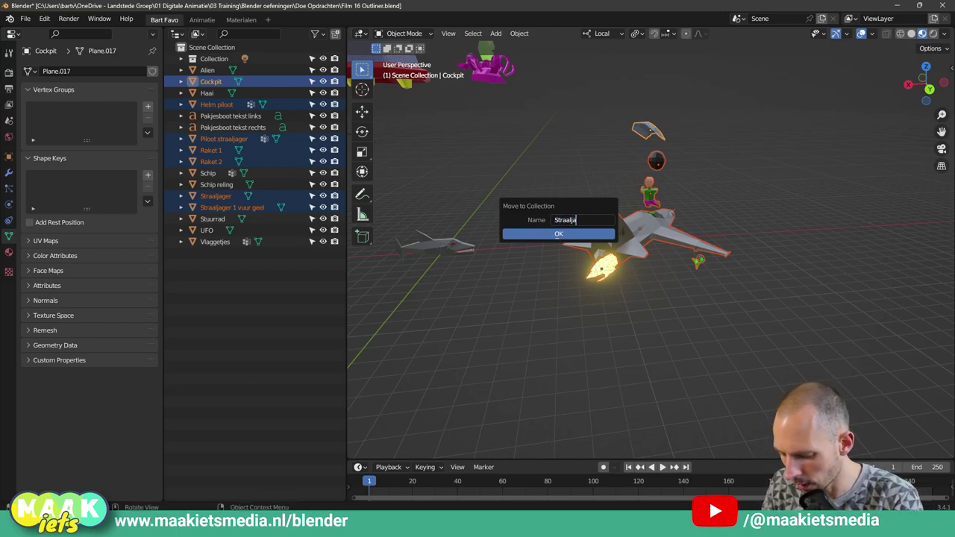
{"action": "type", "text": "ger"}
{"action": "left_click", "coordinate": [545, 233]}
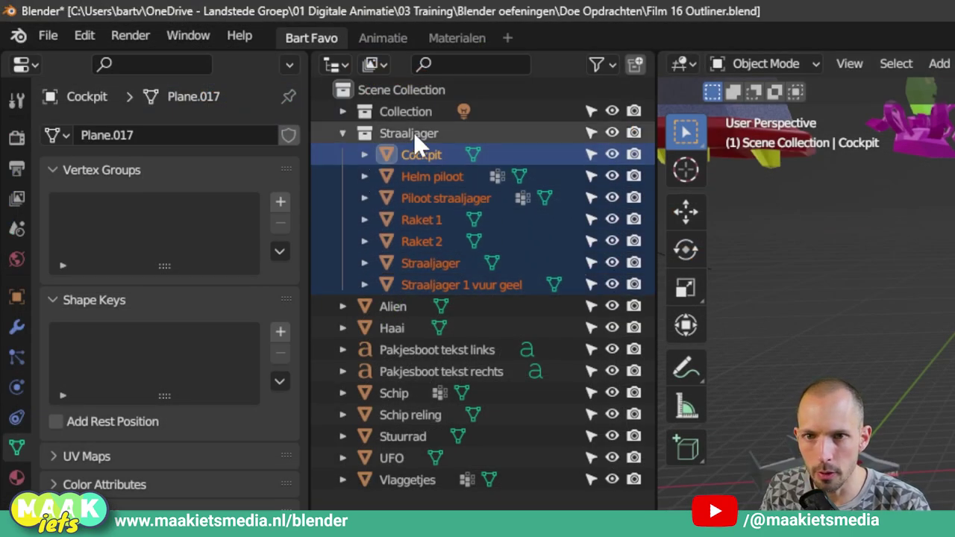
{"action": "left_click", "coordinate": [414, 133]}
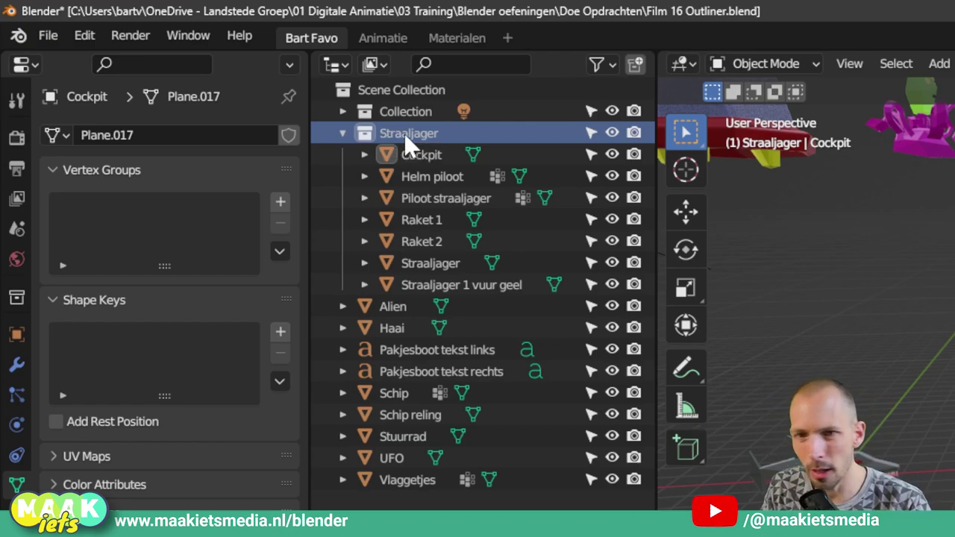
Select each Straaljager object in turn, from Cockpit to Straaljager 1 vuur geel
{"action": "left_click", "coordinate": [441, 155]}
{"action": "left_click", "coordinate": [429, 176]}
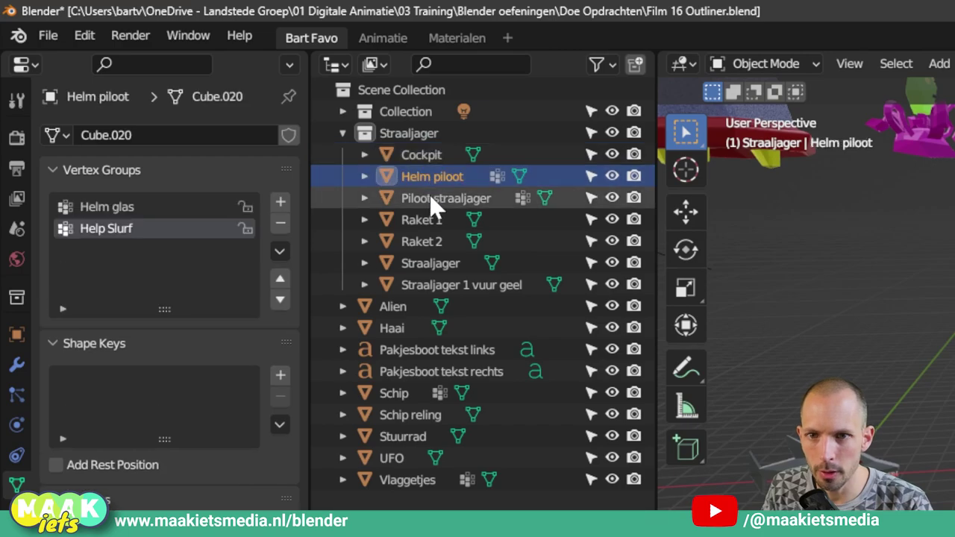
{"action": "left_click", "coordinate": [427, 198]}
{"action": "left_click", "coordinate": [425, 219]}
{"action": "left_click", "coordinate": [427, 241]}
{"action": "left_click", "coordinate": [426, 262]}
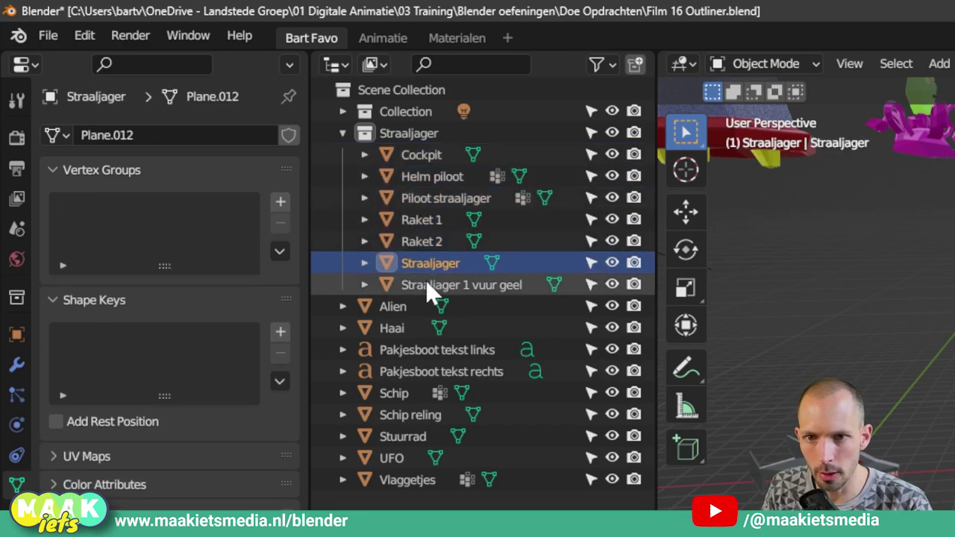
{"action": "left_click", "coordinate": [425, 283]}
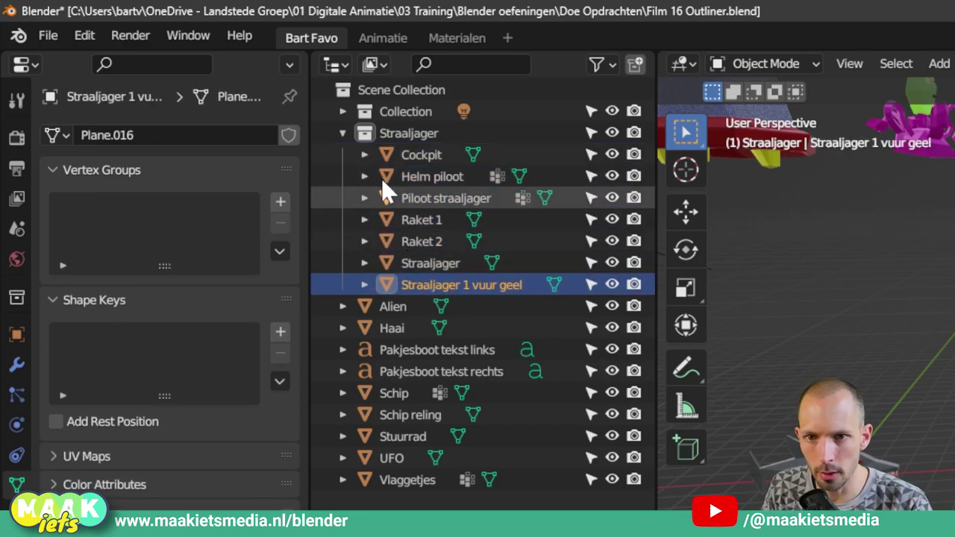
Toggle the Straaljager collection open and closed, leaving it collapsed
{"action": "left_click", "coordinate": [342, 133]}
{"action": "left_click", "coordinate": [341, 133]}
{"action": "left_click", "coordinate": [342, 133]}
{"action": "left_click", "coordinate": [342, 133]}
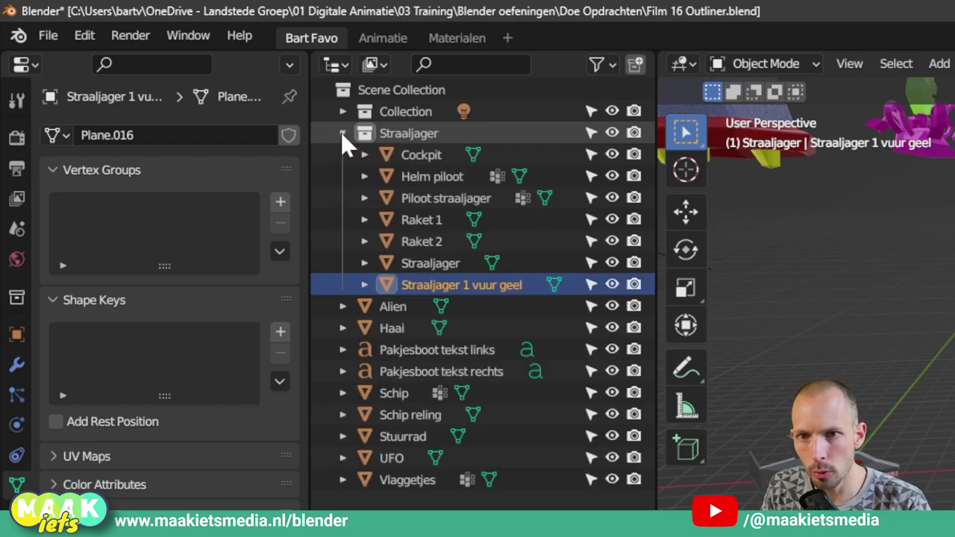
{"action": "left_click", "coordinate": [342, 133]}
{"action": "left_click", "coordinate": [342, 133]}
{"action": "left_click", "coordinate": [342, 133]}
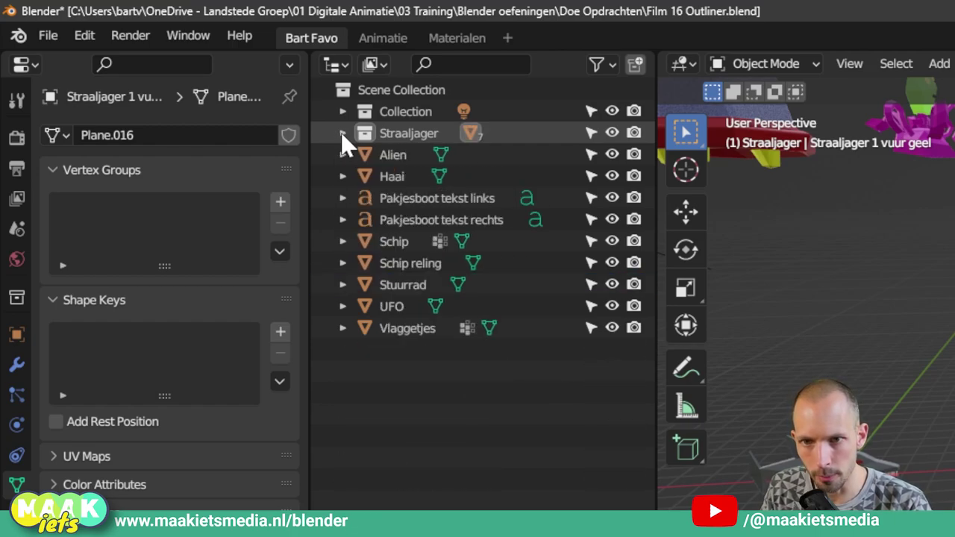
{"action": "left_click", "coordinate": [342, 133]}
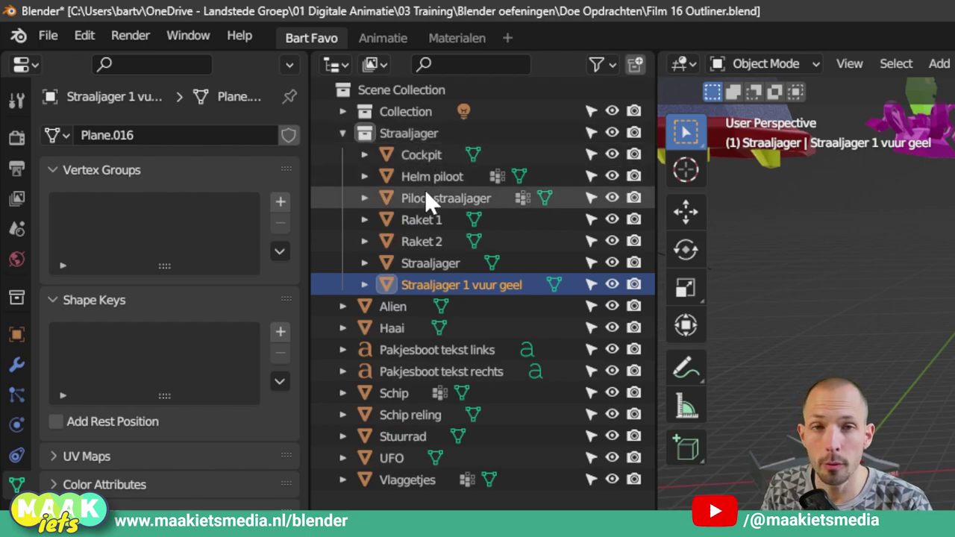
{"action": "left_click", "coordinate": [410, 132]}
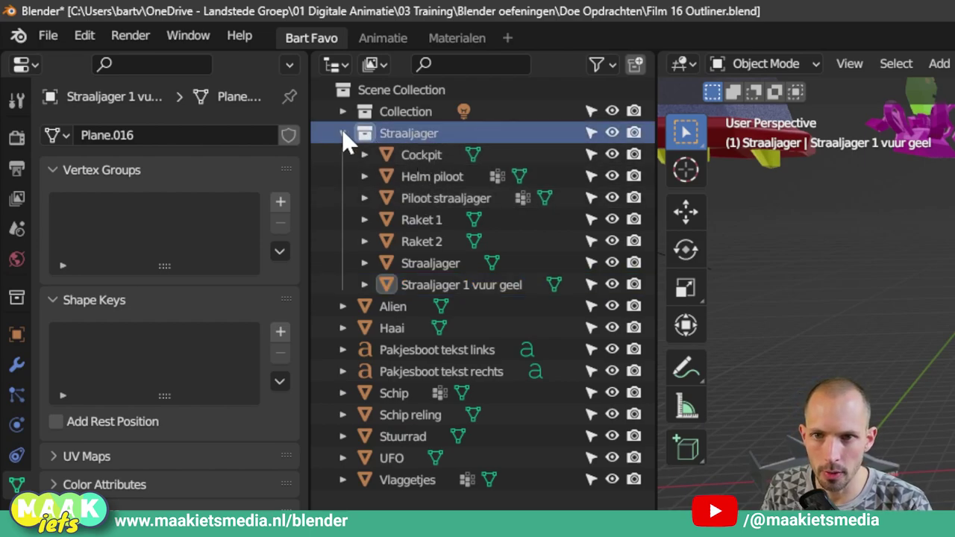
{"action": "left_click", "coordinate": [342, 133]}
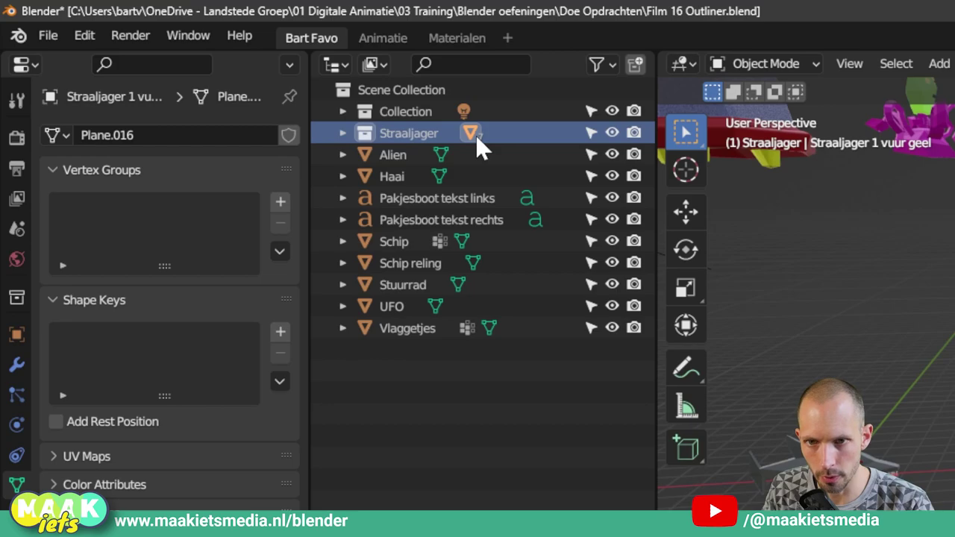
Expand Collection to reveal the Lamp and its Light, then collapse it and Straaljager
{"action": "left_click", "coordinate": [342, 111]}
{"action": "left_click", "coordinate": [364, 133]}
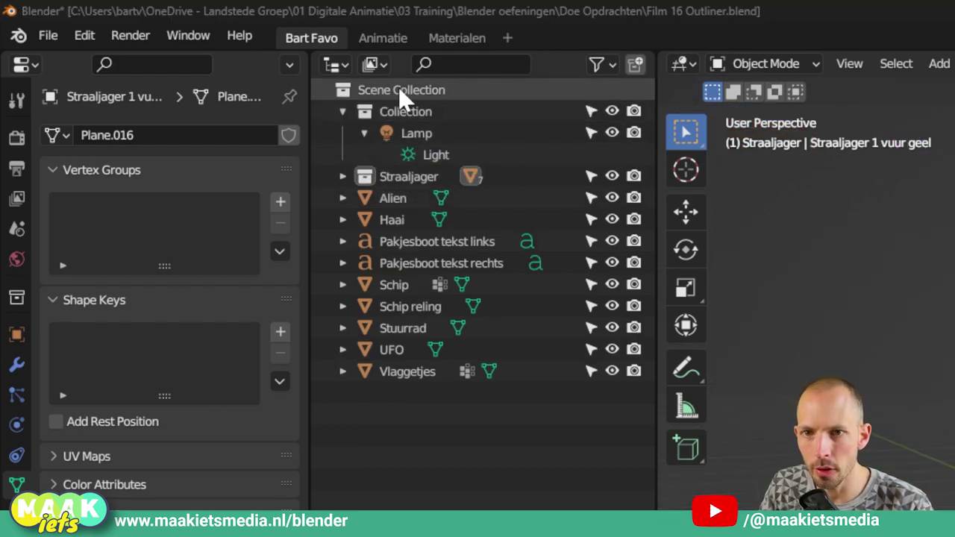
{"action": "left_click", "coordinate": [342, 112]}
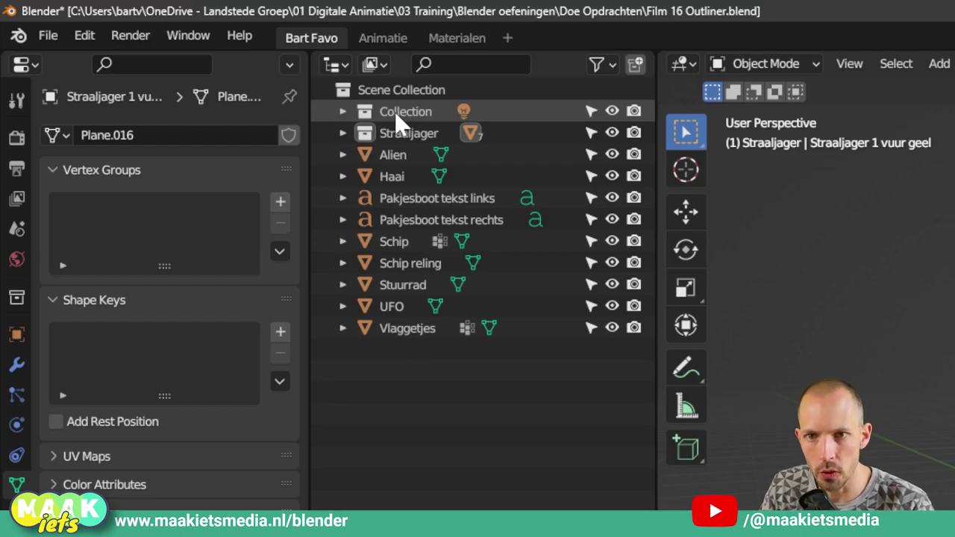
{"action": "left_click", "coordinate": [406, 131]}
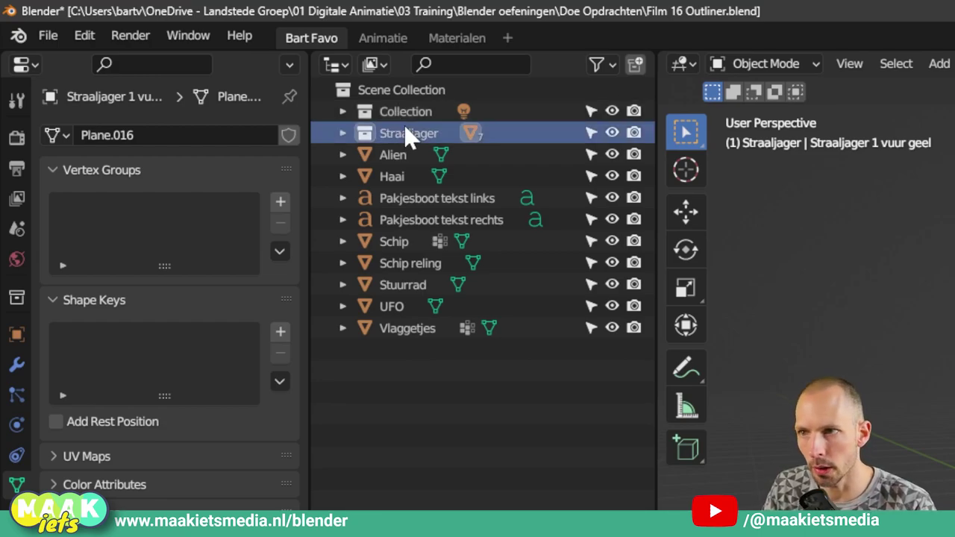
{"action": "left_click", "coordinate": [342, 133]}
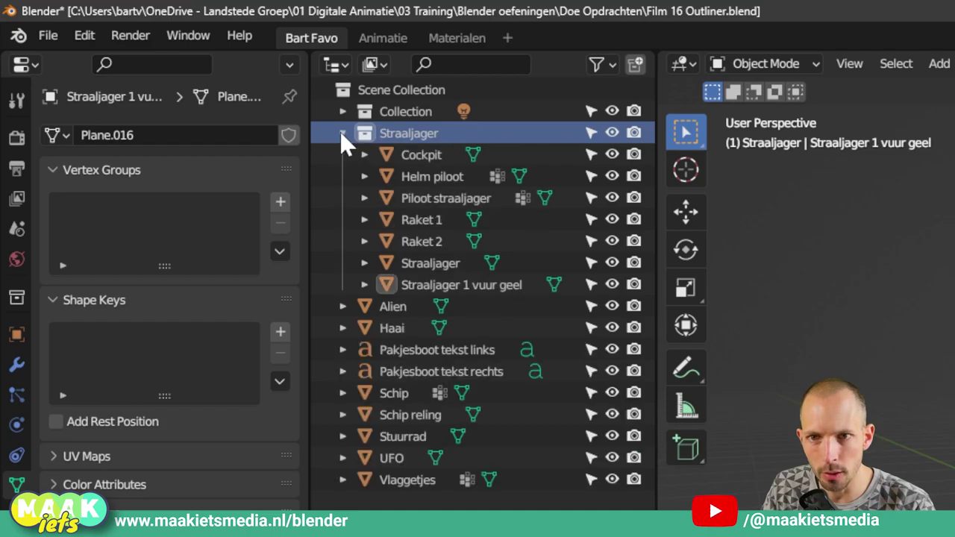
{"action": "left_click", "coordinate": [342, 133]}
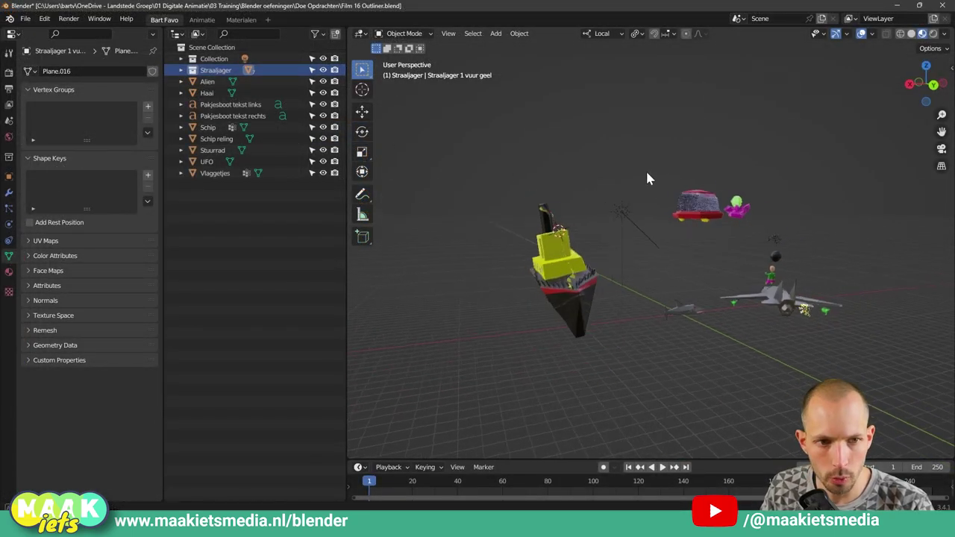
Box-select UFO and Alien, move them with M into a new 'Ufo' collection, and collapse it
{"action": "mouse_move", "coordinate": [647, 177]}
{"action": "middle_mouse_down"}
{"action": "mouse_move", "coordinate": [619, 177]}
{"action": "mouse_move", "coordinate": [599, 160]}
{"action": "middle_mouse_up"}
{"action": "left_click_drag", "start_coordinate": [541, 112], "coordinate": [685, 196]}
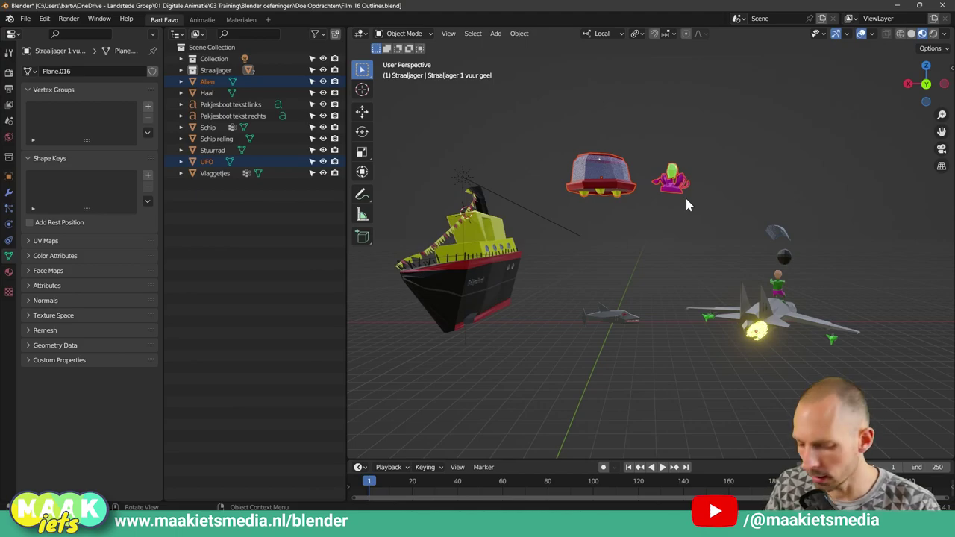
{"action": "key", "text": "m"}
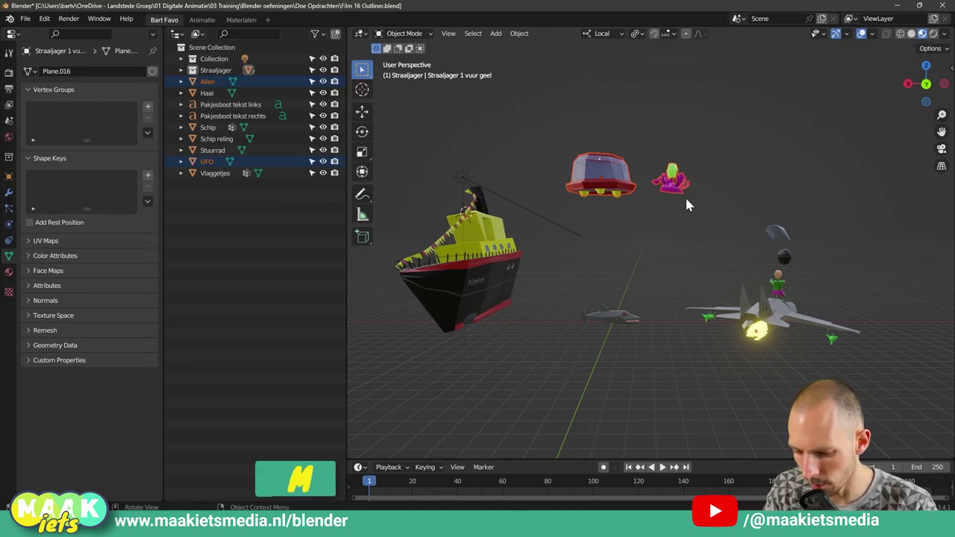
{"action": "left_click", "coordinate": [688, 200]}
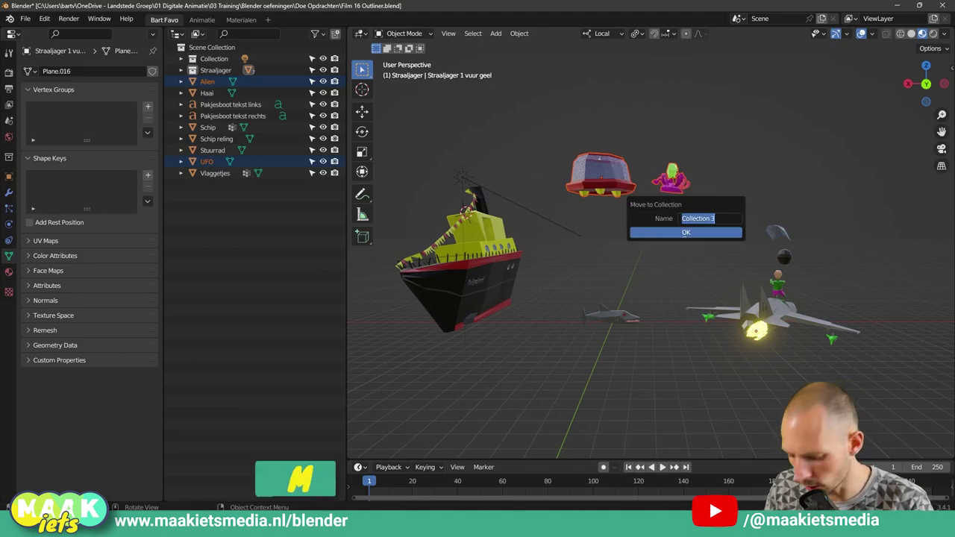
{"action": "type", "text": "Ufo"}
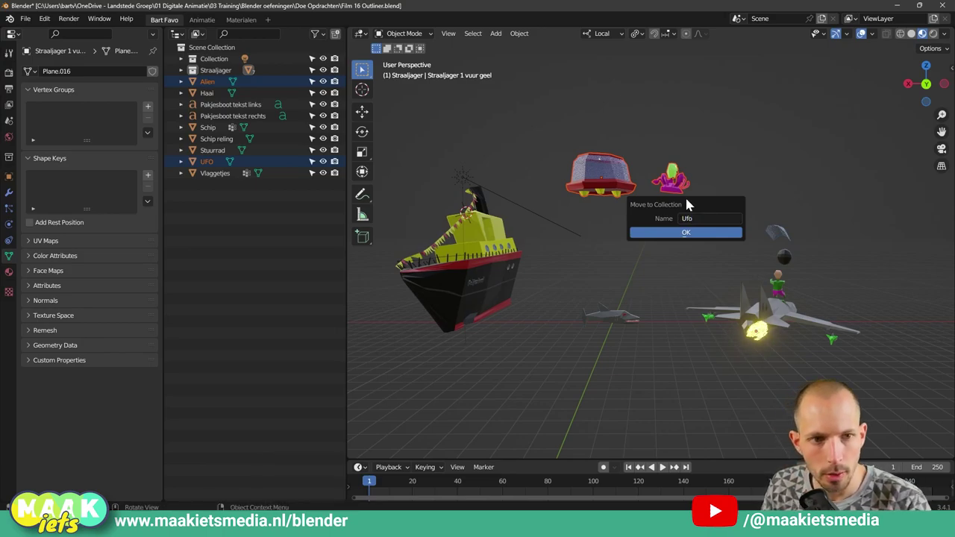
{"action": "left_click", "coordinate": [687, 233]}
{"action": "left_click", "coordinate": [181, 81]}
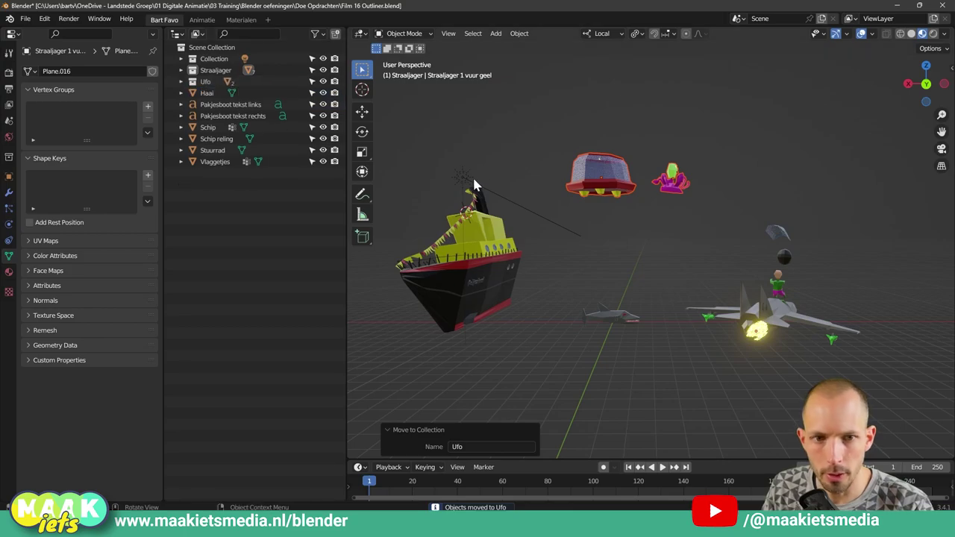
{"action": "middle_click_drag", "start_coordinate": [592, 252], "coordinate": [617, 241]}
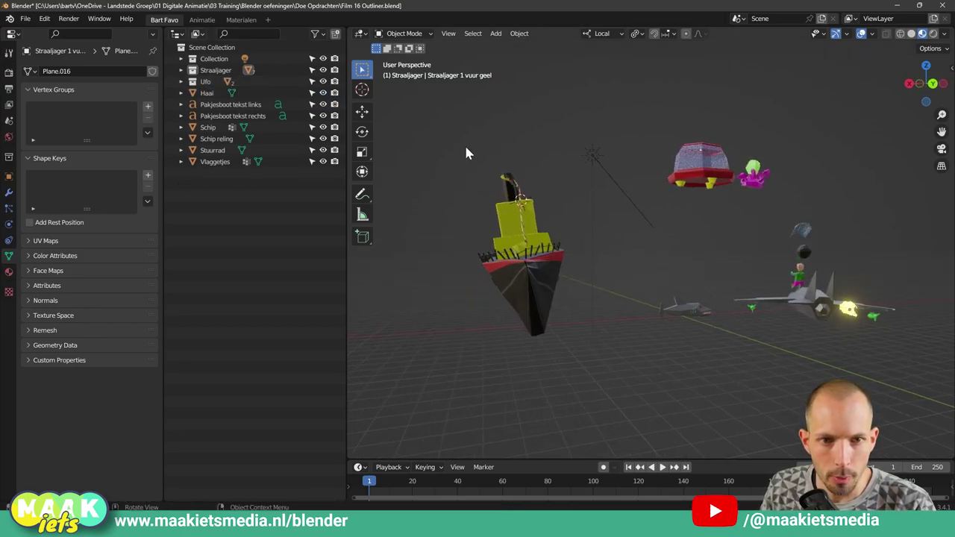
Box-select the ship's parts, move them with M into a new 'Pakjesboot' collection, and collapse it
{"action": "left_click_drag", "start_coordinate": [454, 141], "coordinate": [576, 345]}
{"action": "mouse_move", "coordinate": [576, 345]}
{"action": "middle_mouse_down"}
{"action": "mouse_move", "coordinate": [639, 302]}
{"action": "mouse_move", "coordinate": [521, 275]}
{"action": "middle_mouse_up"}
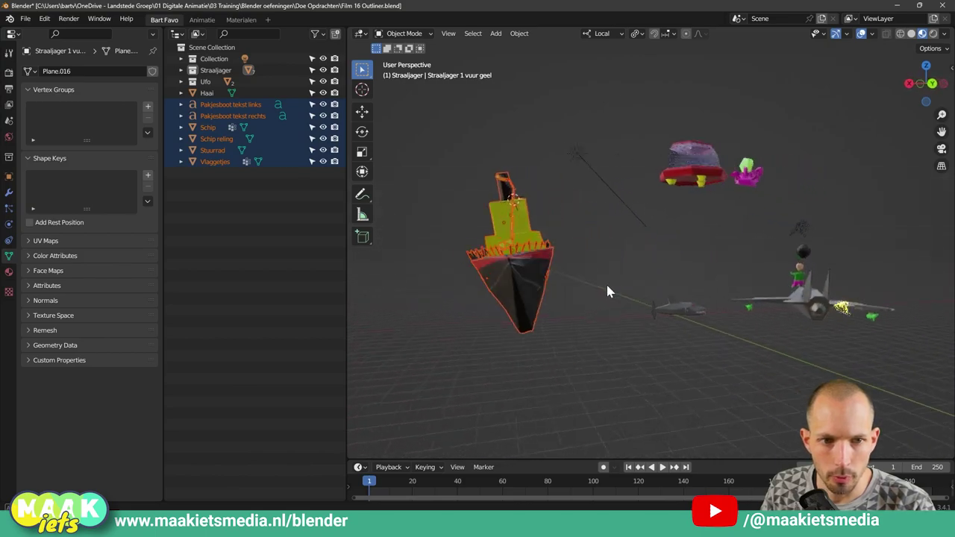
{"action": "key", "text": "m"}
{"action": "left_click", "coordinate": [523, 269]}
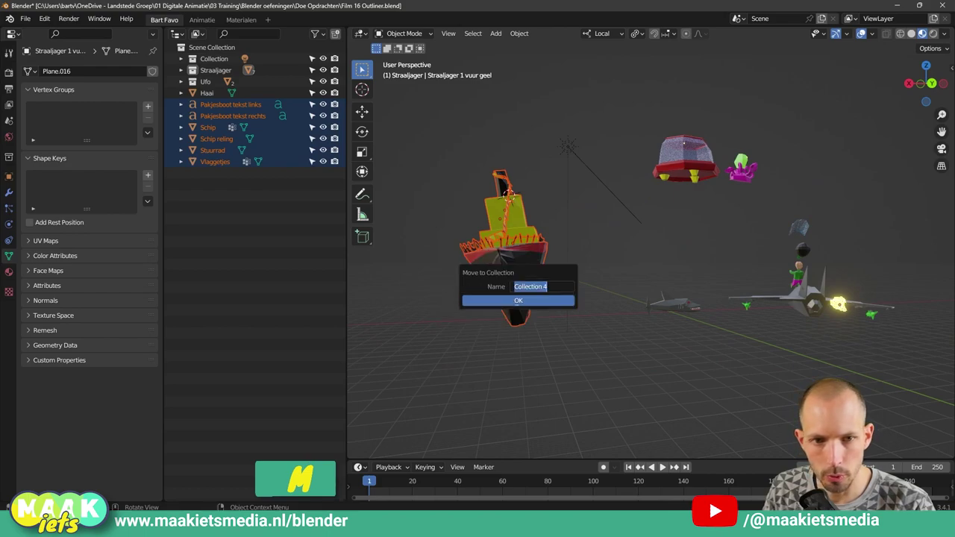
{"action": "type", "text": "Pa"}
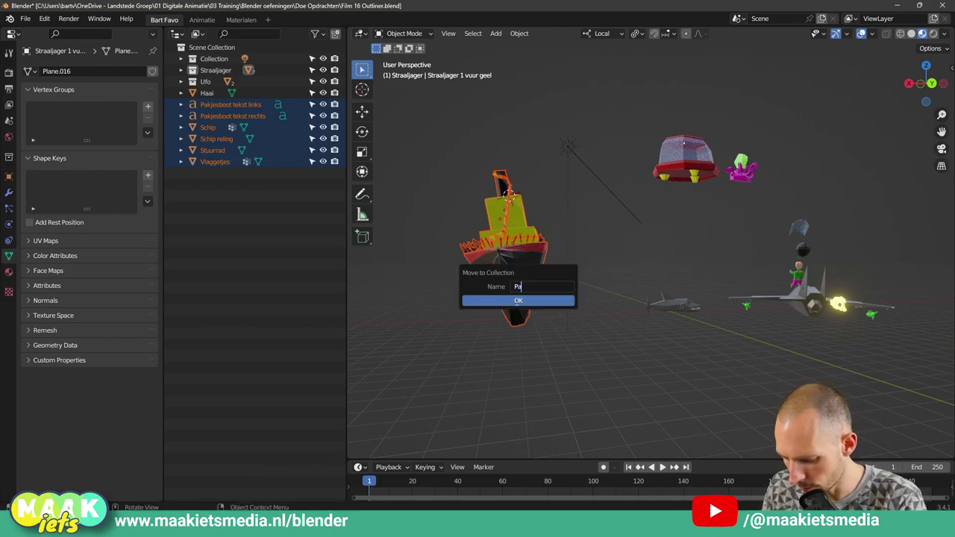
{"action": "type", "text": "kjesboot"}
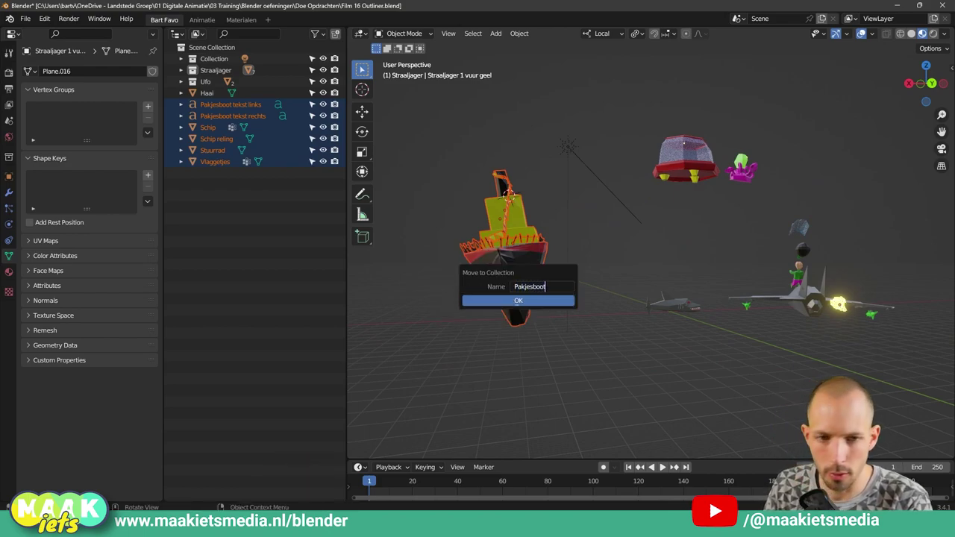
{"action": "left_click", "coordinate": [517, 301]}
{"action": "mouse_move", "coordinate": [576, 264]}
{"action": "middle_mouse_down"}
{"action": "mouse_move", "coordinate": [555, 266]}
{"action": "mouse_move", "coordinate": [610, 272]}
{"action": "middle_mouse_up"}
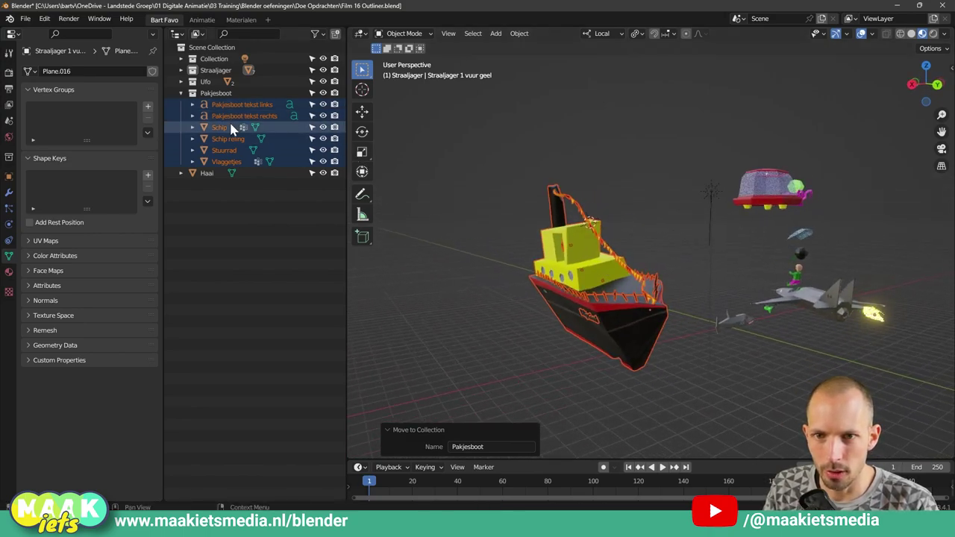
{"action": "left_click", "coordinate": [600, 164]}
{"action": "scroll", "coordinate": [602, 165], "scroll_direction": "up", "scroll_amount": 2}
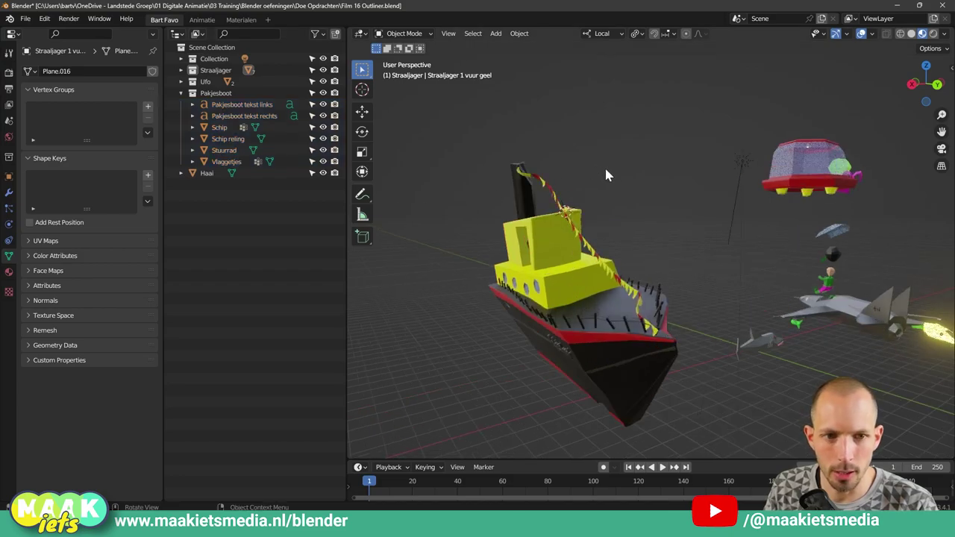
{"action": "left_click", "coordinate": [180, 94]}
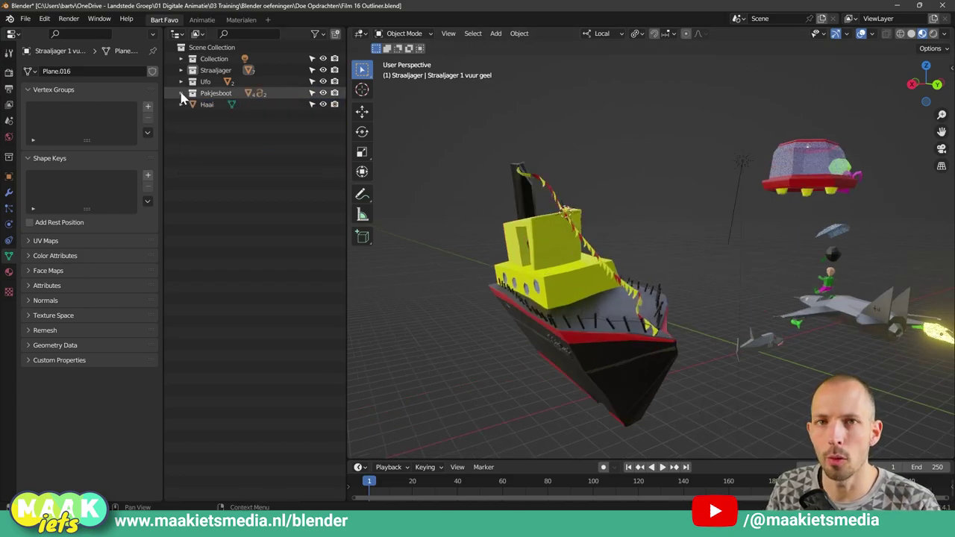
Expand Pakjesboot in the Outliner and select Schip, Schip reling, Stuurrad and Vlaggetjes in turn
{"action": "left_click", "coordinate": [181, 94]}
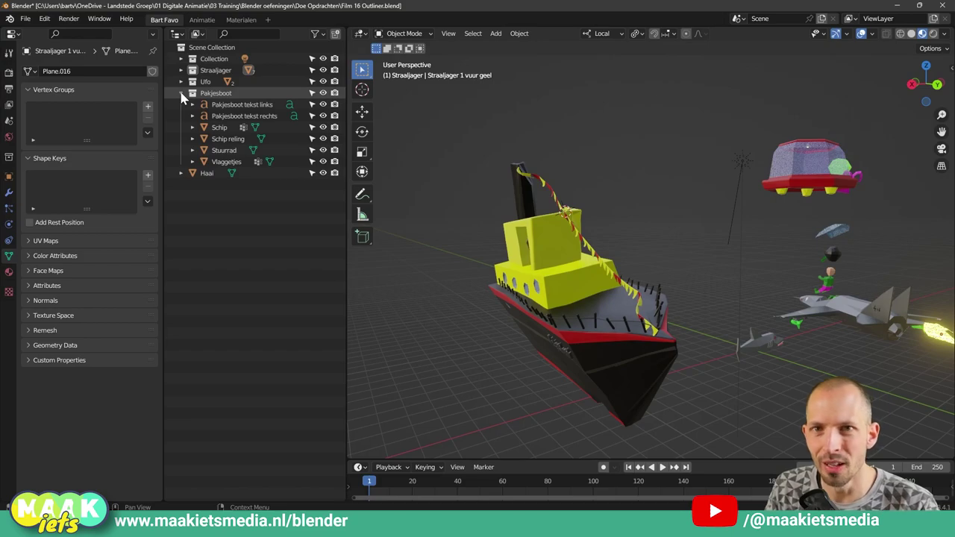
{"action": "left_click", "coordinate": [180, 93]}
{"action": "left_click", "coordinate": [181, 93]}
{"action": "left_click", "coordinate": [180, 94]}
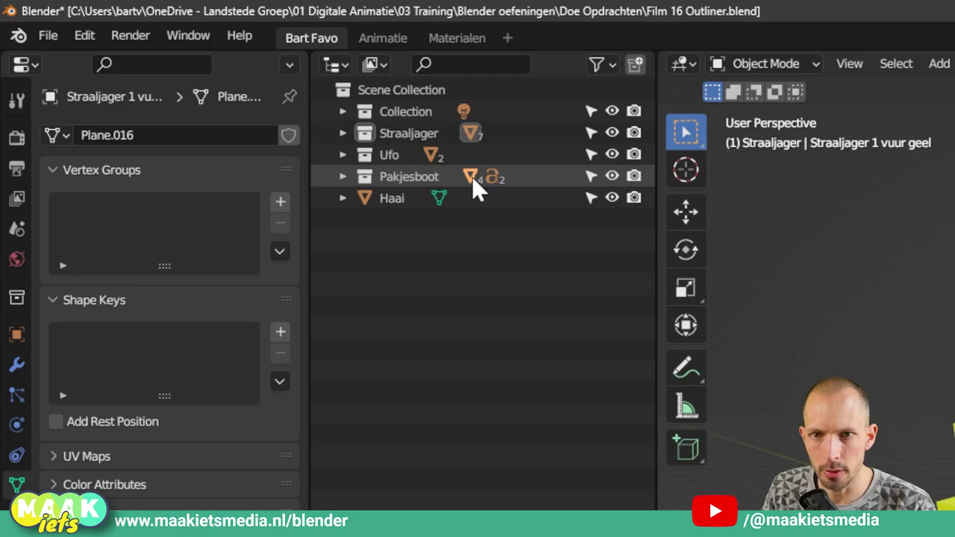
{"action": "left_click", "coordinate": [343, 177]}
{"action": "left_click", "coordinate": [410, 235]}
{"action": "left_click", "coordinate": [412, 259]}
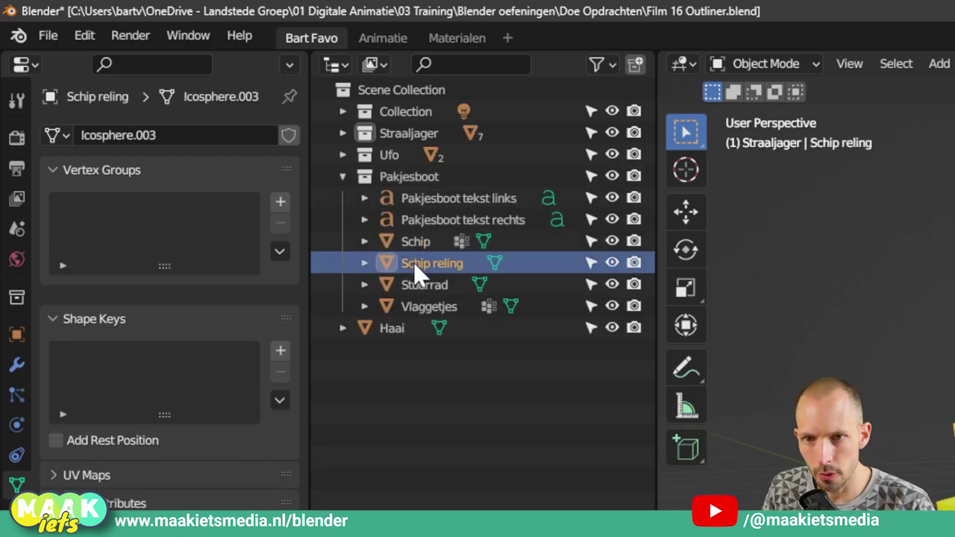
{"action": "left_click", "coordinate": [420, 283]}
{"action": "left_click", "coordinate": [424, 304]}
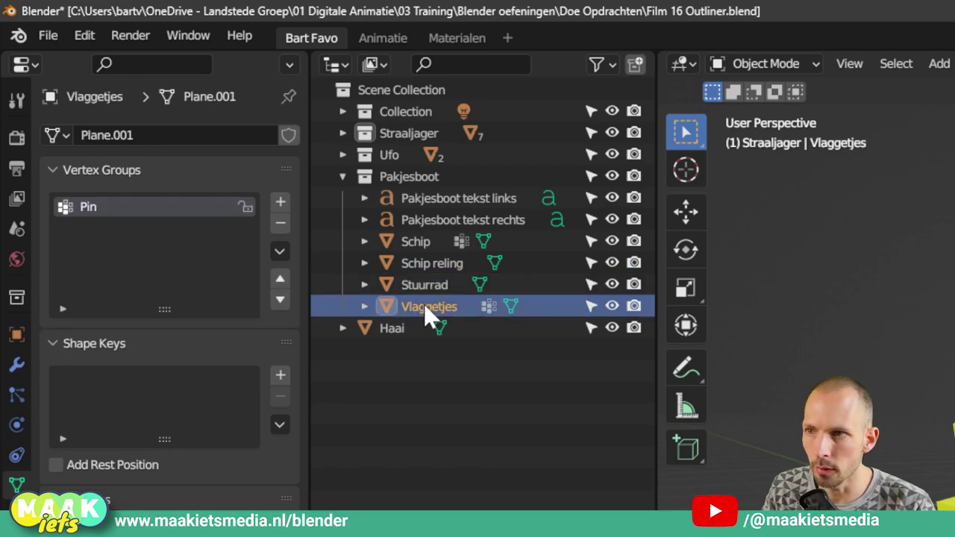
{"action": "left_click", "coordinate": [436, 200]}
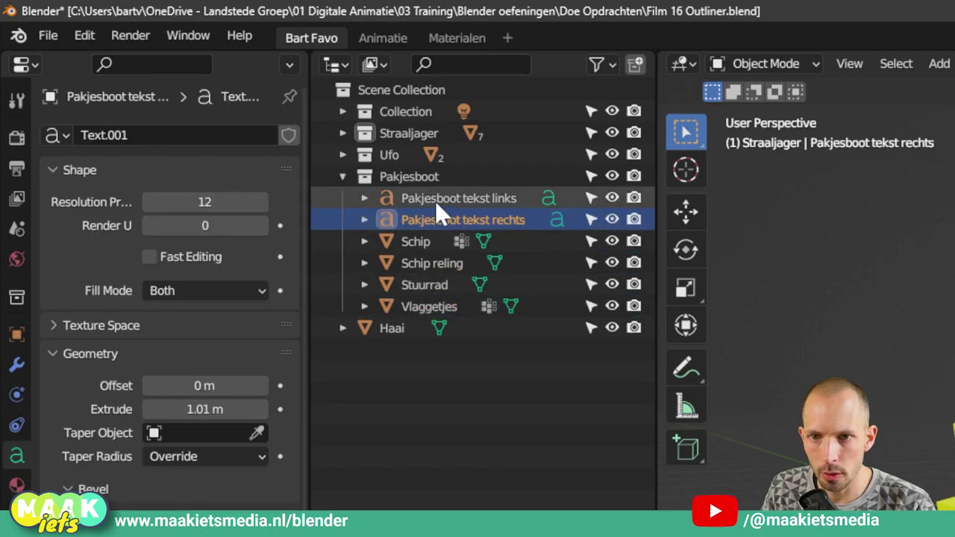
{"action": "left_click", "coordinate": [434, 220]}
{"action": "left_click", "coordinate": [440, 199]}
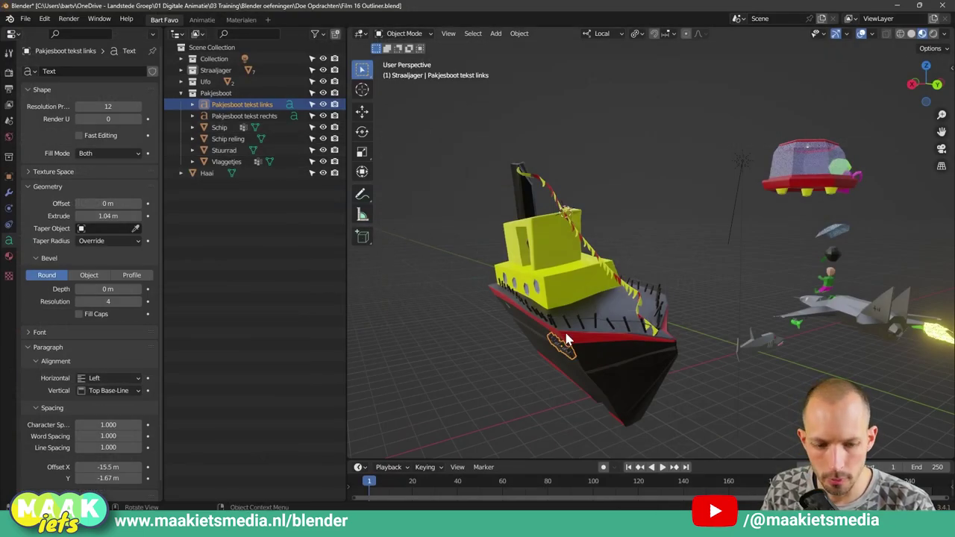
{"action": "key", "text": "KP_Decimal"}
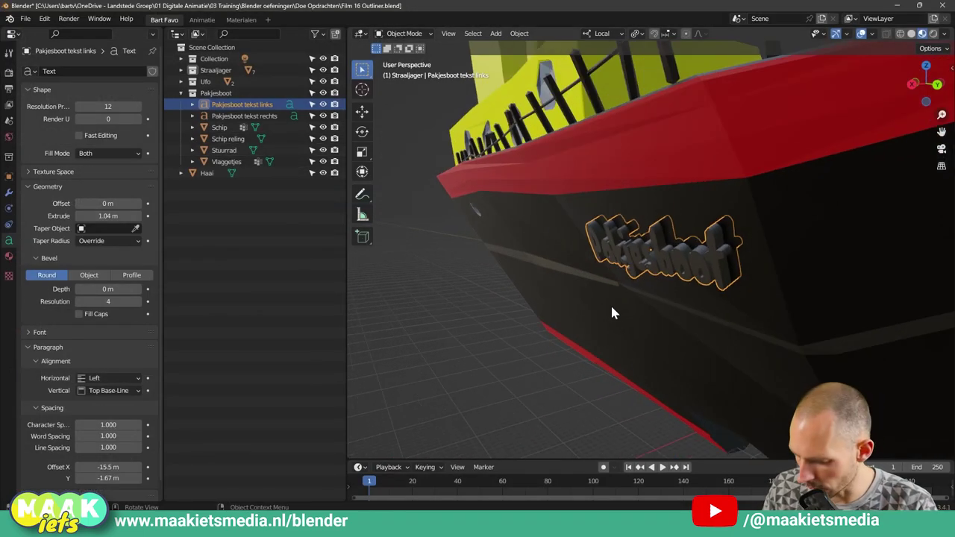
{"action": "mouse_move", "coordinate": [611, 313]}
{"action": "middle_mouse_down"}
{"action": "mouse_move", "coordinate": [543, 320]}
{"action": "mouse_move", "coordinate": [630, 306]}
{"action": "mouse_move", "coordinate": [627, 279]}
{"action": "mouse_move", "coordinate": [669, 290]}
{"action": "middle_mouse_up"}
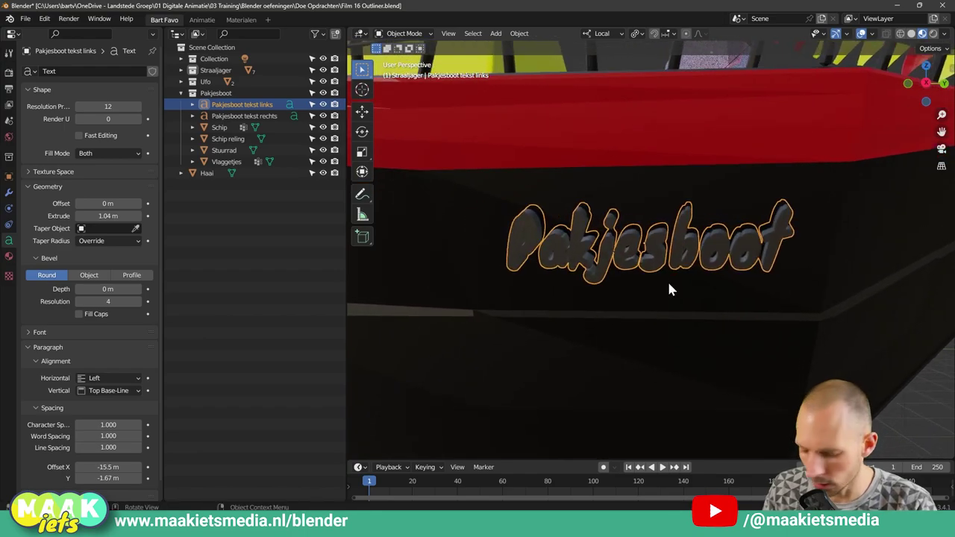
{"action": "key", "text": "Tab"}
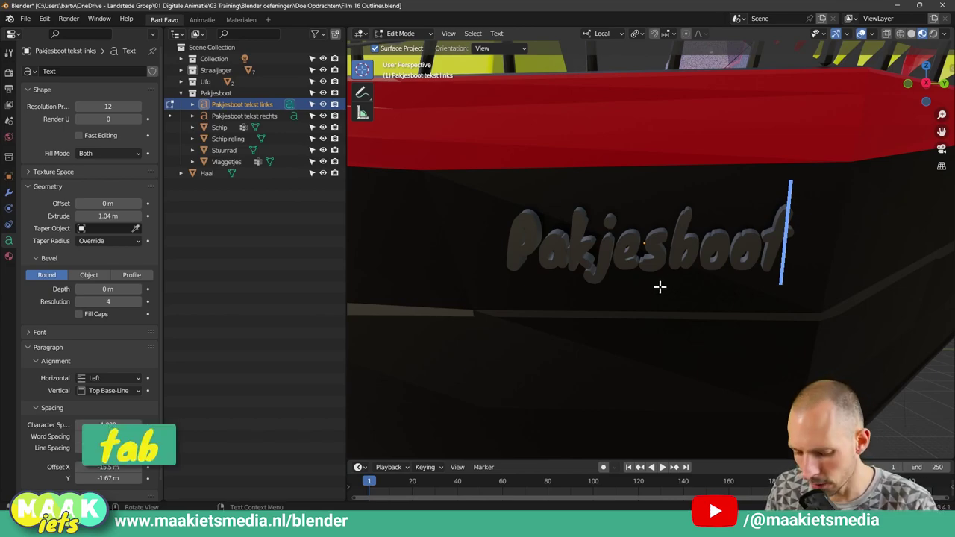
{"action": "key", "text": "BackSpace"}
{"action": "key", "text": "BackSpace"}
{"action": "key", "text": "BackSpace"}
{"action": "key", "text": "BackSpace"}
{"action": "type", "text": "dghjfgk"}
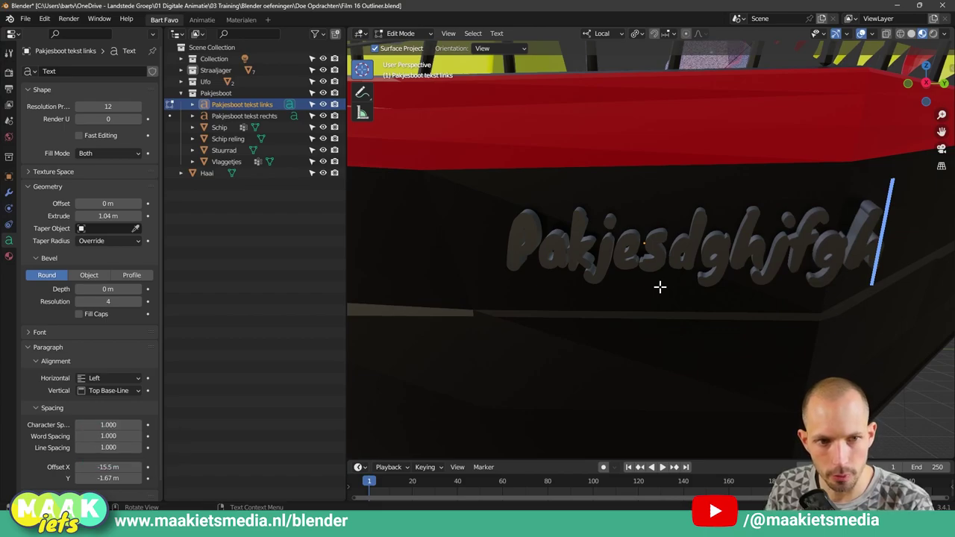
{"action": "key", "text": "BackSpace"}
{"action": "key", "text": "BackSpace"}
{"action": "key", "text": "BackSpace"}
{"action": "key", "text": "BackSpace"}
{"action": "key", "text": "BackSpace"}
{"action": "key", "text": "BackSpace"}
{"action": "key", "text": "BackSpace"}
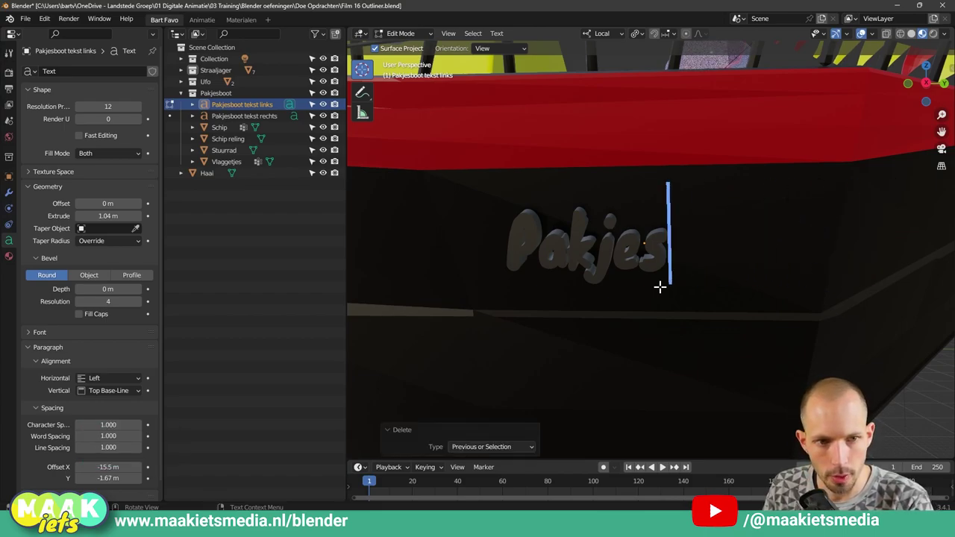
{"action": "type", "text": "boot"}
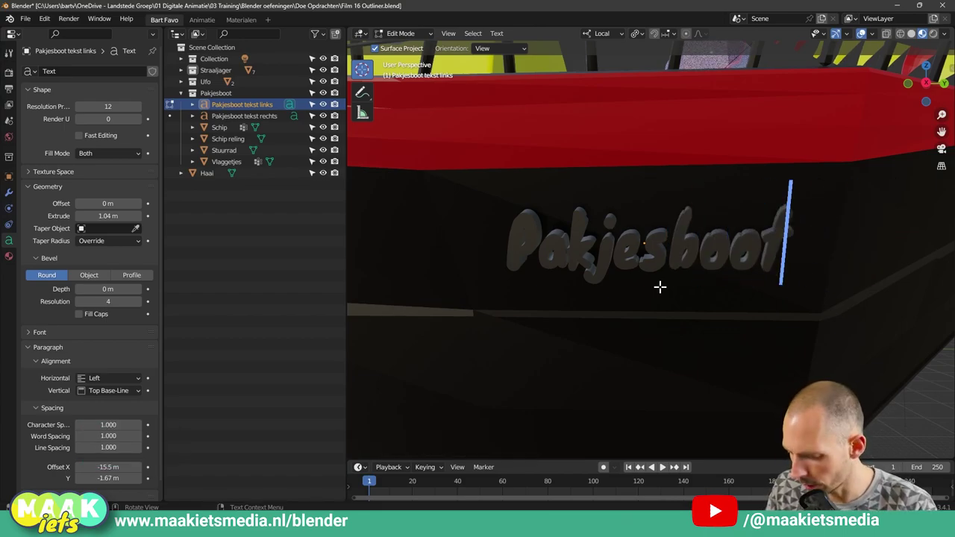
{"action": "key", "text": "Tab"}
{"action": "scroll", "coordinate": [661, 288], "scroll_direction": "down", "scroll_amount": 5}
{"action": "mouse_move", "coordinate": [697, 311]}
{"action": "middle_mouse_down"}
{"action": "mouse_move", "coordinate": [719, 305]}
{"action": "mouse_move", "coordinate": [651, 321]}
{"action": "mouse_move", "coordinate": [693, 294]}
{"action": "mouse_move", "coordinate": [623, 299]}
{"action": "mouse_move", "coordinate": [631, 305]}
{"action": "mouse_move", "coordinate": [677, 285]}
{"action": "mouse_move", "coordinate": [642, 295]}
{"action": "middle_mouse_up"}
{"action": "scroll", "coordinate": [677, 285], "scroll_direction": "up", "scroll_amount": 2}
{"action": "scroll", "coordinate": [677, 286], "scroll_direction": "down", "scroll_amount": 2}
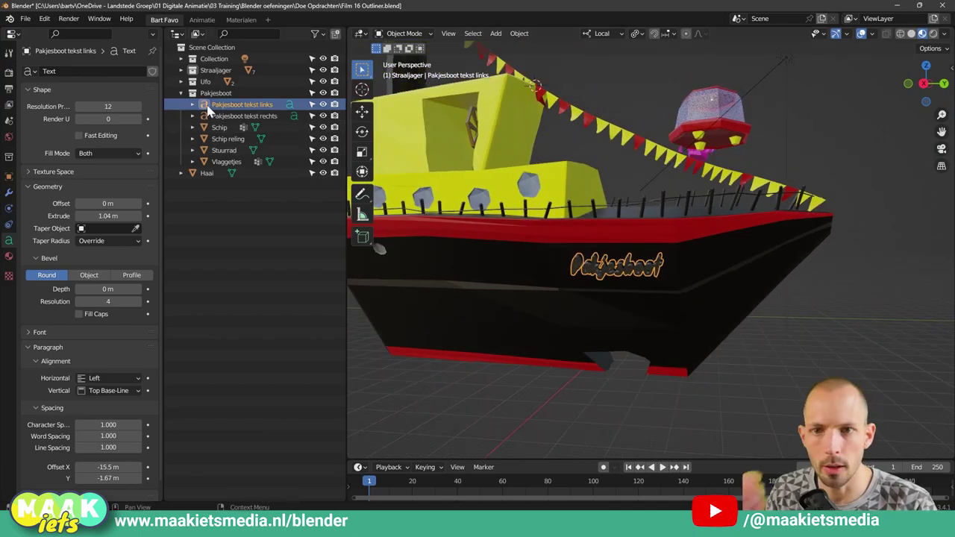
Select the Pakjesboot text objects in turn, then collapse the Pakjesboot collection
{"action": "middle_click_drag", "start_coordinate": [563, 232], "coordinate": [529, 270]}
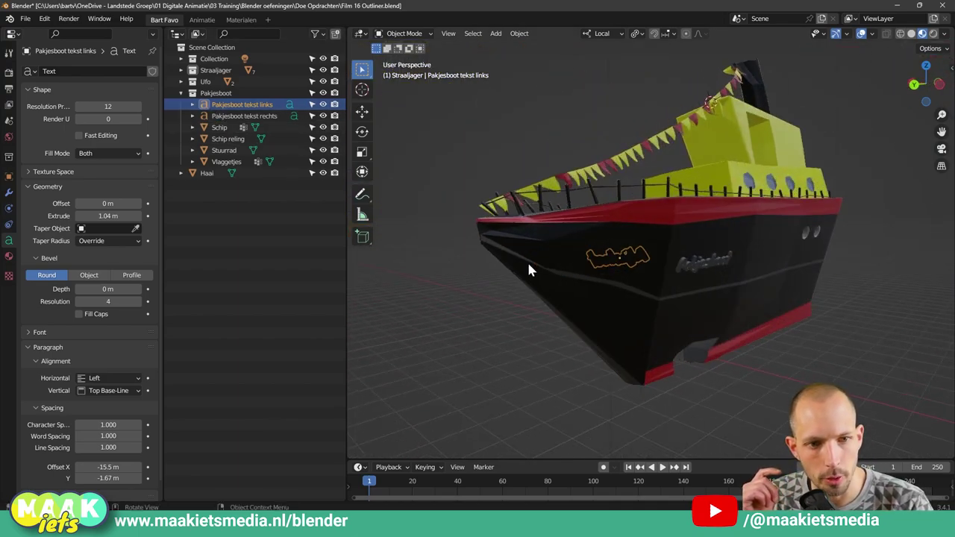
{"action": "left_click", "coordinate": [705, 260]}
{"action": "key", "text": "Down"}
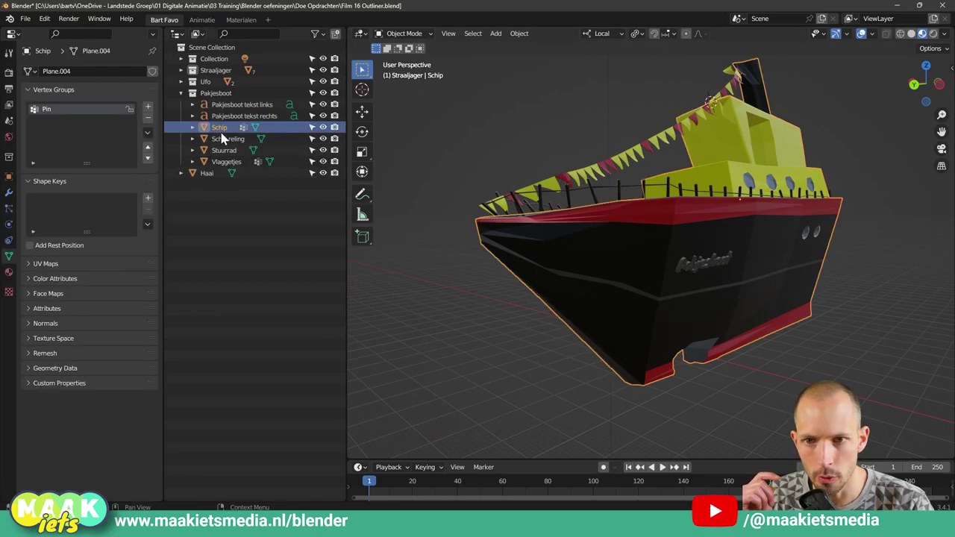
{"action": "key", "text": "Down"}
{"action": "key", "text": "Down"}
{"action": "key", "text": "Down"}
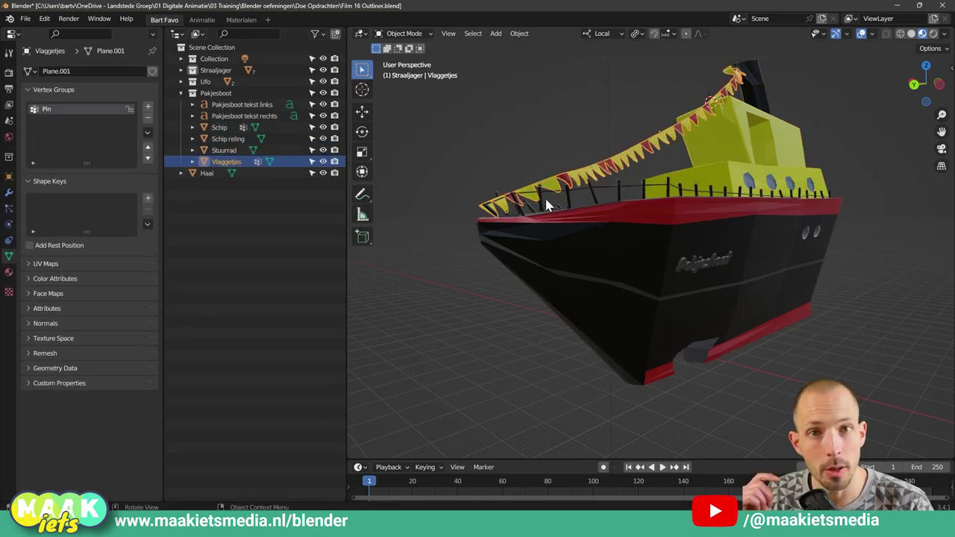
{"action": "left_click", "coordinate": [180, 94]}
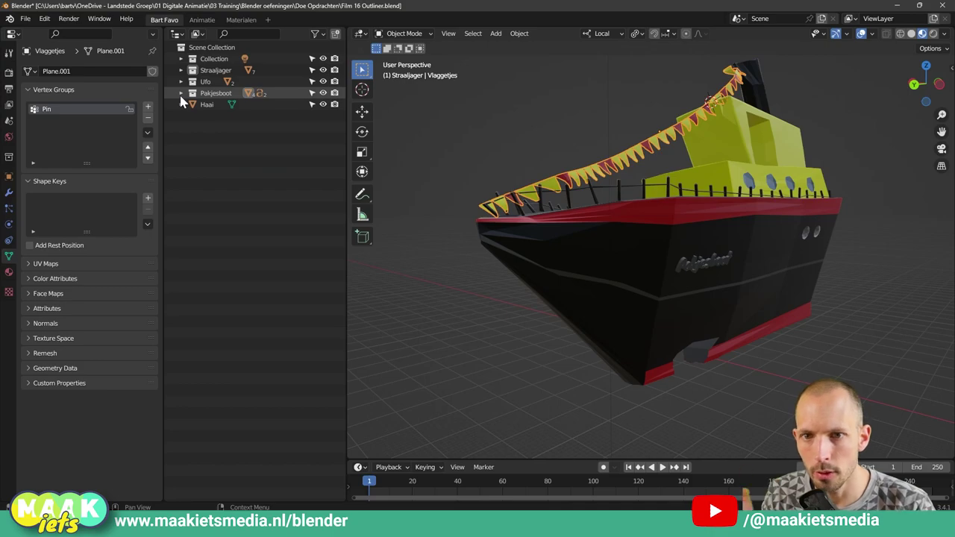
Move the Haai shark with G to a new spot beside the boat (6.6797, 1.7435, 2.948 m)
{"action": "scroll", "coordinate": [636, 209], "scroll_direction": "down", "scroll_amount": 3}
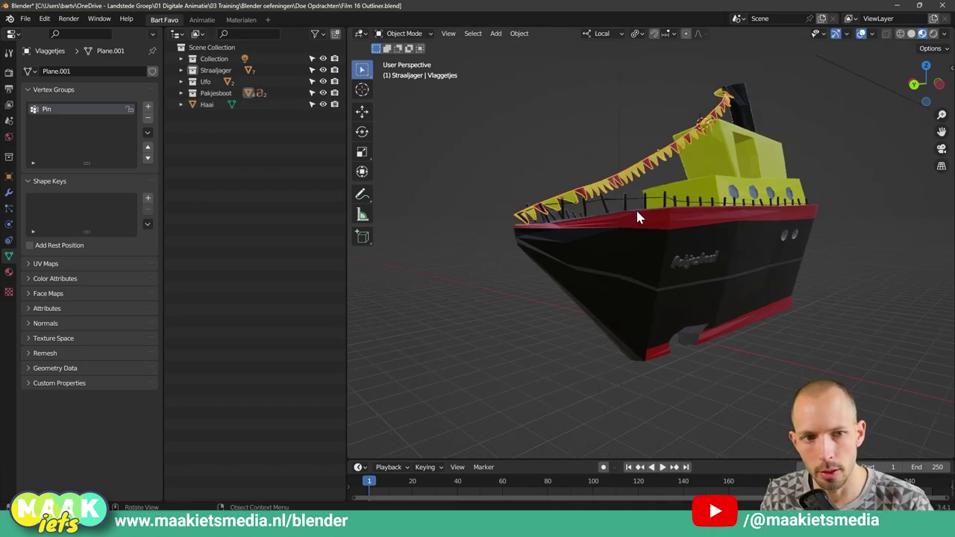
{"action": "scroll", "coordinate": [661, 227], "scroll_direction": "down", "scroll_amount": 2}
{"action": "middle_click_drag", "start_coordinate": [777, 259], "coordinate": [626, 240]}
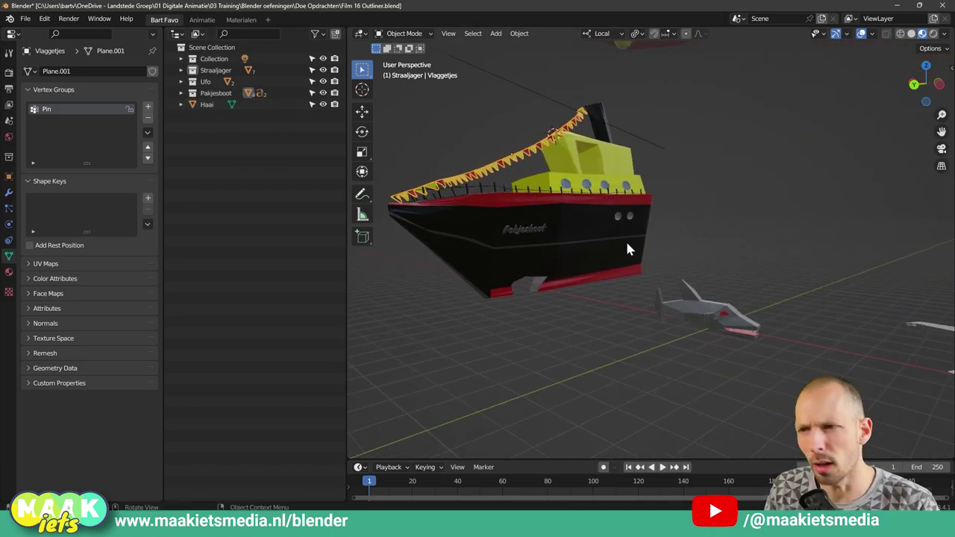
{"action": "mouse_move", "coordinate": [708, 271]}
{"action": "middle_mouse_down"}
{"action": "mouse_move", "coordinate": [716, 241]}
{"action": "mouse_move", "coordinate": [704, 229]}
{"action": "middle_mouse_up"}
{"action": "scroll", "coordinate": [704, 228], "scroll_direction": "up", "scroll_amount": 2}
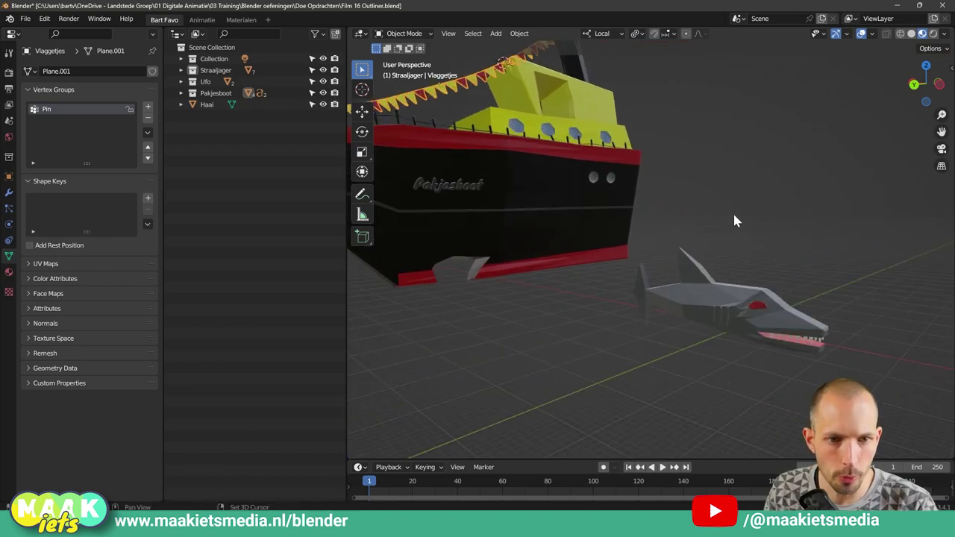
{"action": "scroll", "coordinate": [733, 215], "scroll_direction": "up", "scroll_amount": 2}
{"action": "middle_click_drag", "start_coordinate": [630, 202], "coordinate": [655, 219]}
{"action": "left_click", "coordinate": [755, 308]}
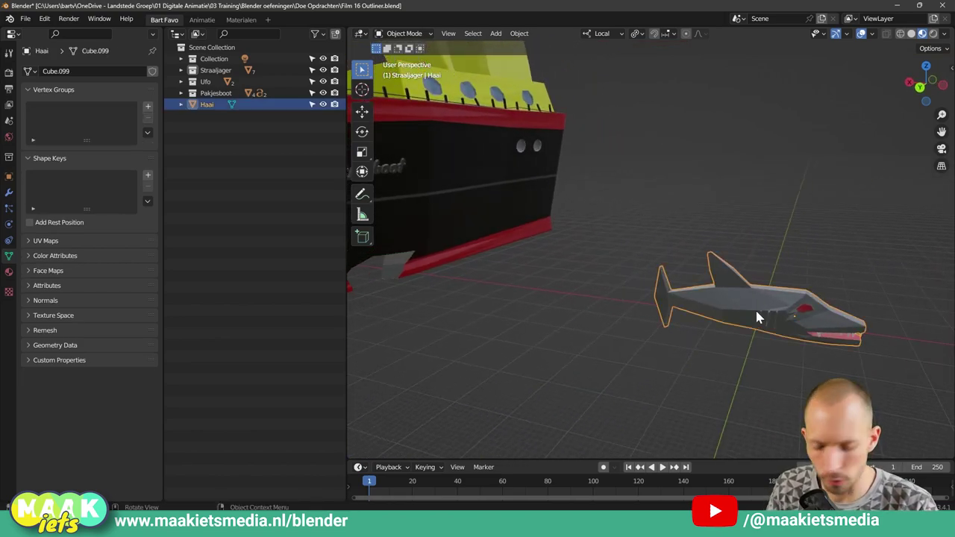
{"action": "key", "text": "g"}
{"action": "left_click", "coordinate": [721, 293]}
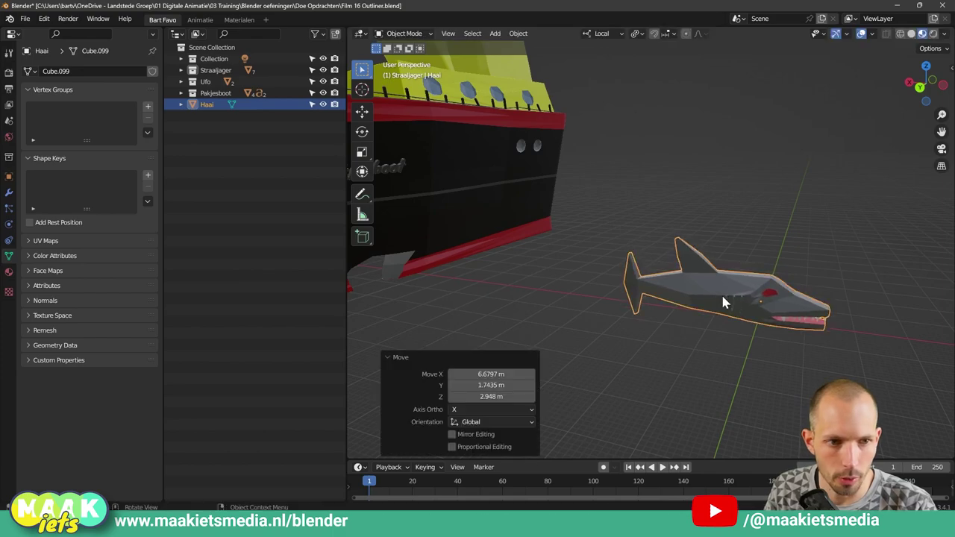
{"action": "scroll", "coordinate": [764, 312], "scroll_direction": "down", "scroll_amount": 2}
{"action": "mouse_move", "coordinate": [765, 313]}
{"action": "middle_mouse_down"}
{"action": "mouse_move", "coordinate": [687, 336]}
{"action": "mouse_move", "coordinate": [728, 323]}
{"action": "middle_mouse_up"}
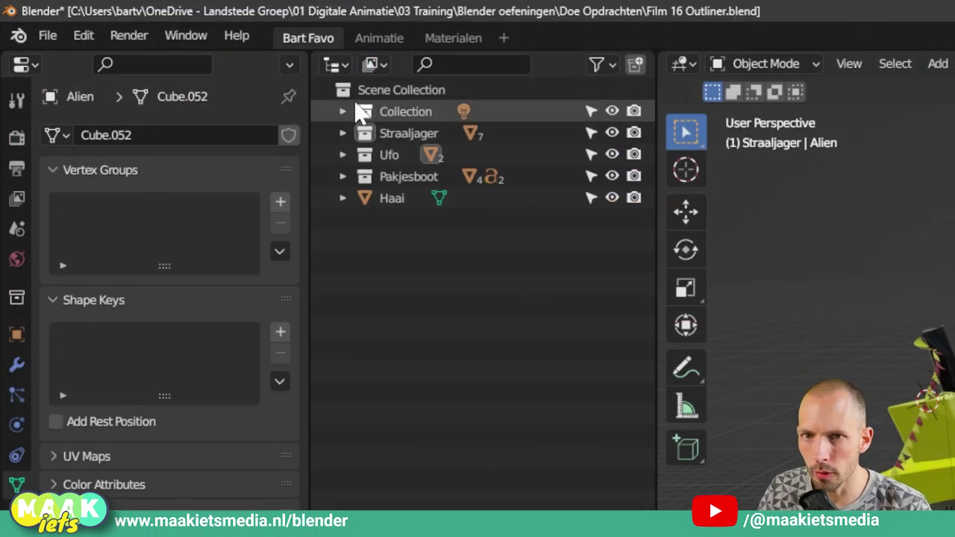
{"action": "left_click", "coordinate": [336, 64]}
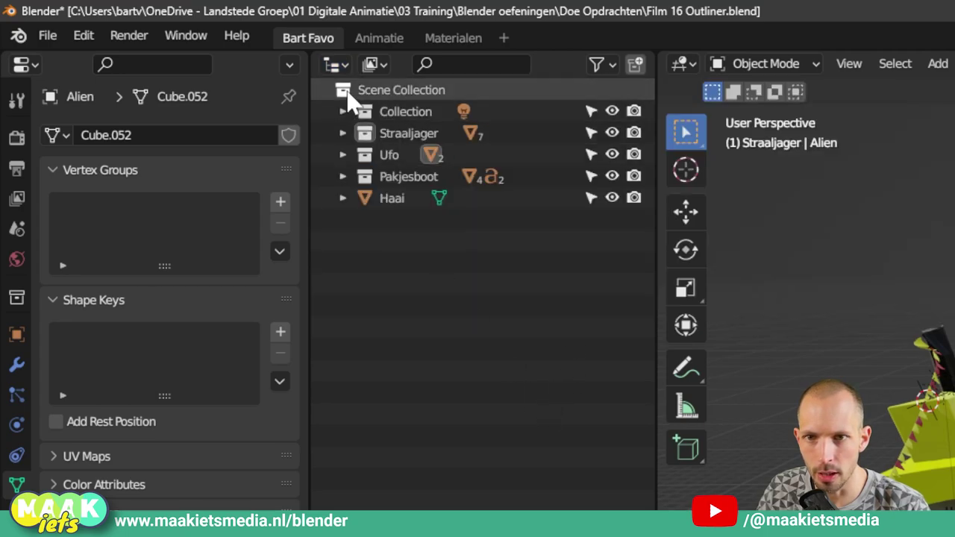
{"action": "left_click", "coordinate": [375, 64]}
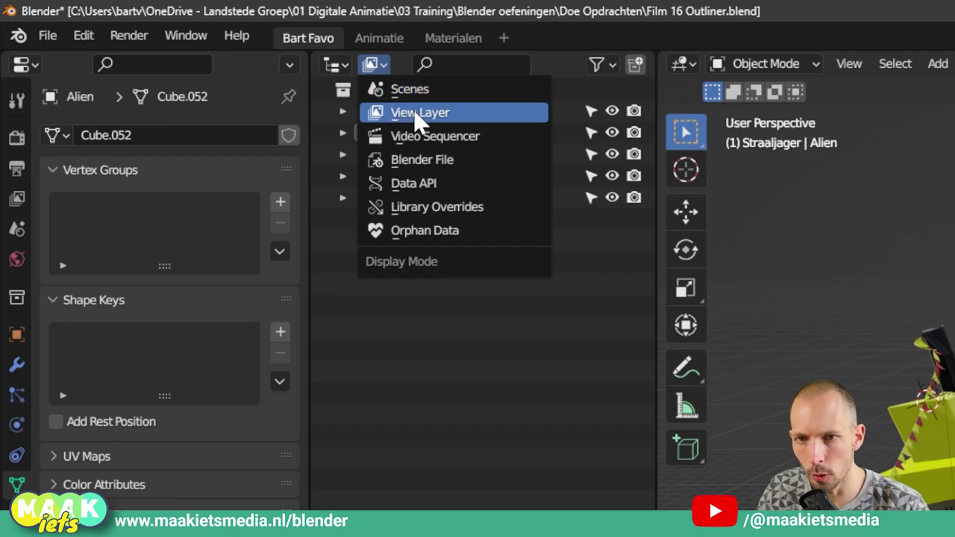
{"action": "left_click", "coordinate": [415, 113]}
{"action": "left_click", "coordinate": [384, 65]}
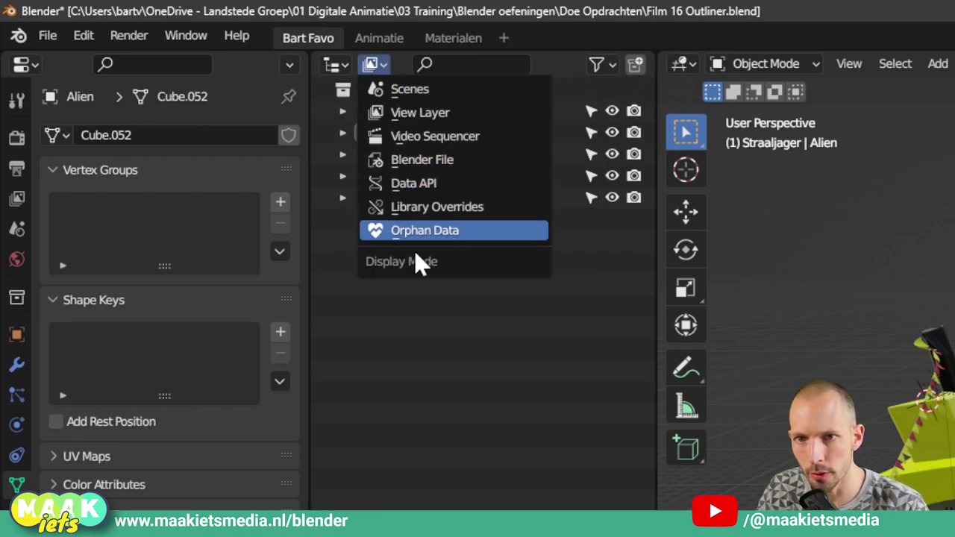
{"action": "left_click", "coordinate": [408, 112]}
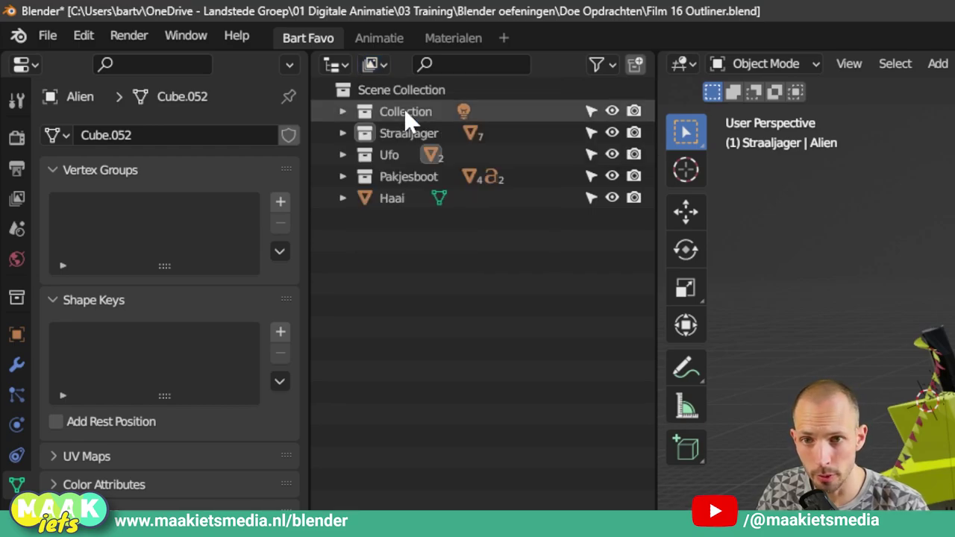
{"action": "left_click", "coordinate": [454, 65]}
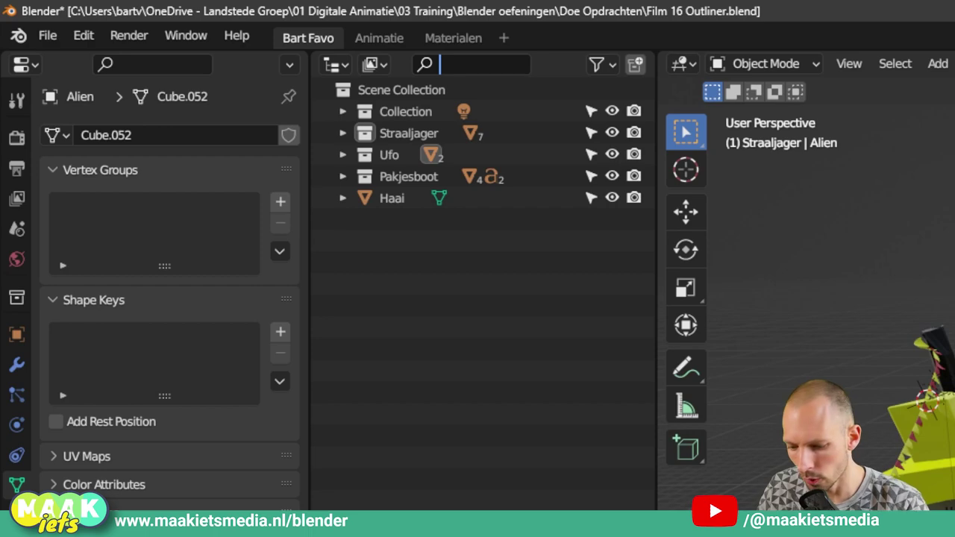
{"action": "type", "text": "alien"}
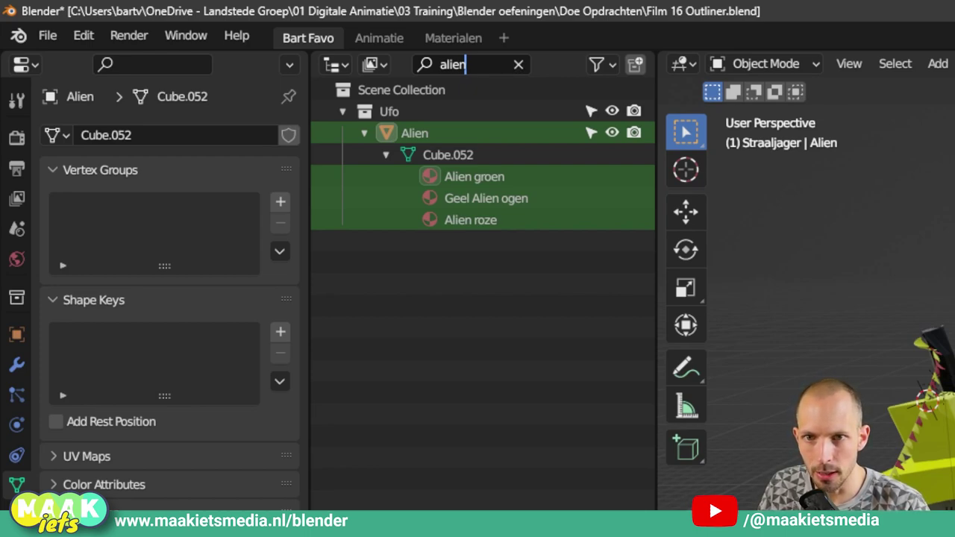
{"action": "left_click", "coordinate": [518, 64]}
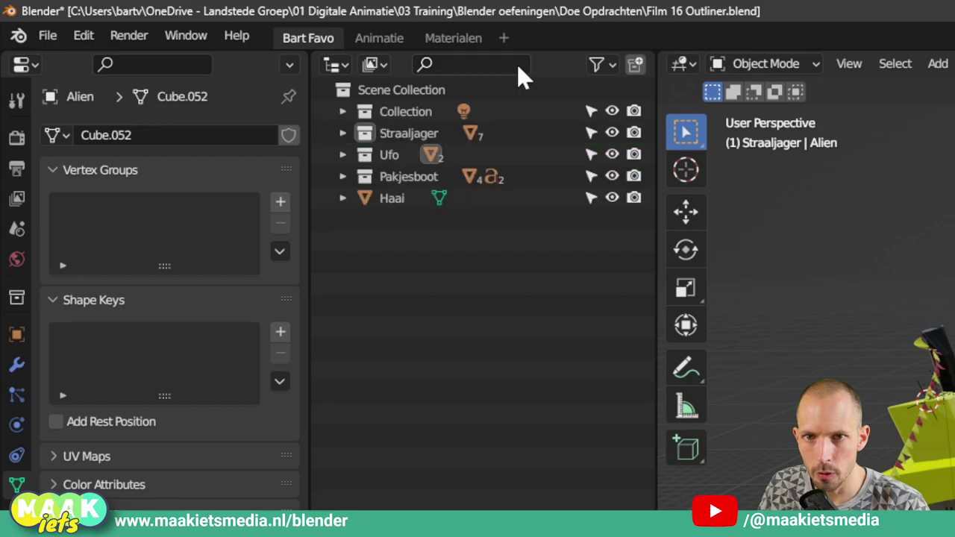
{"action": "left_click", "coordinate": [607, 62]}
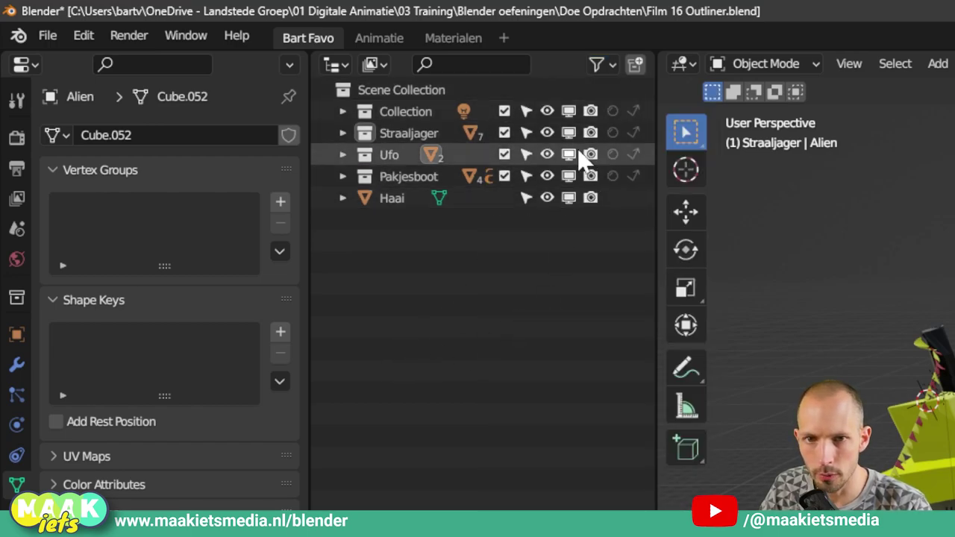
{"action": "left_click", "coordinate": [606, 64]}
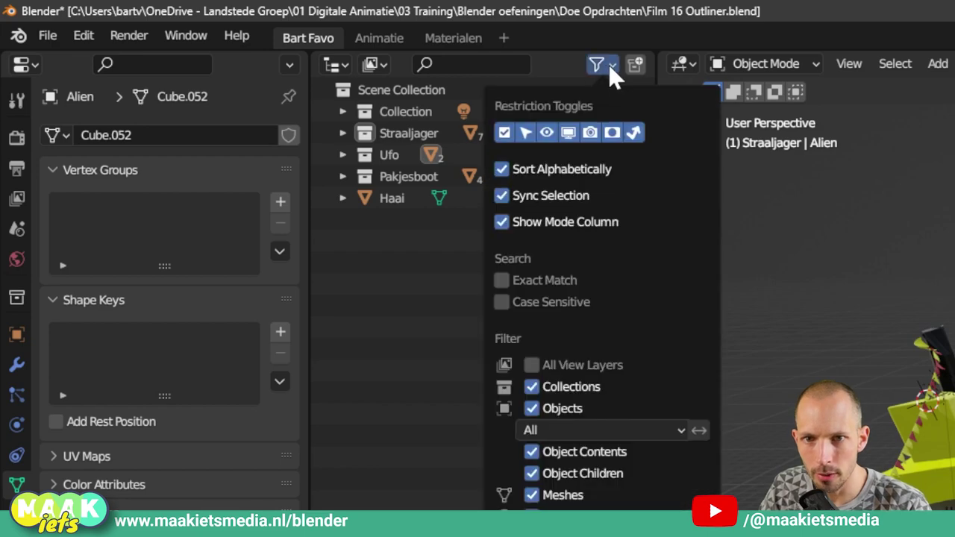
{"action": "left_click", "coordinate": [504, 132]}
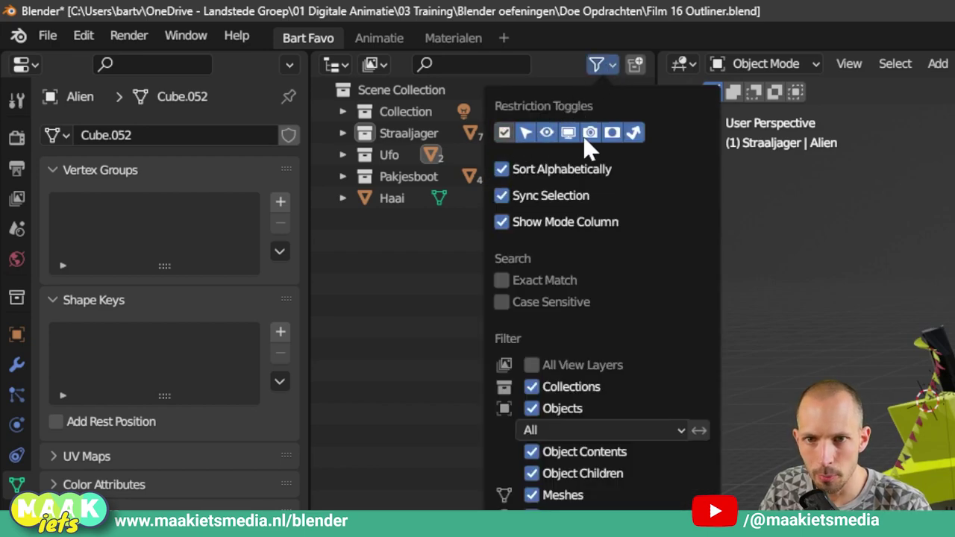
{"action": "left_click", "coordinate": [568, 132]}
{"action": "left_click", "coordinate": [612, 132]}
{"action": "left_click", "coordinate": [634, 134]}
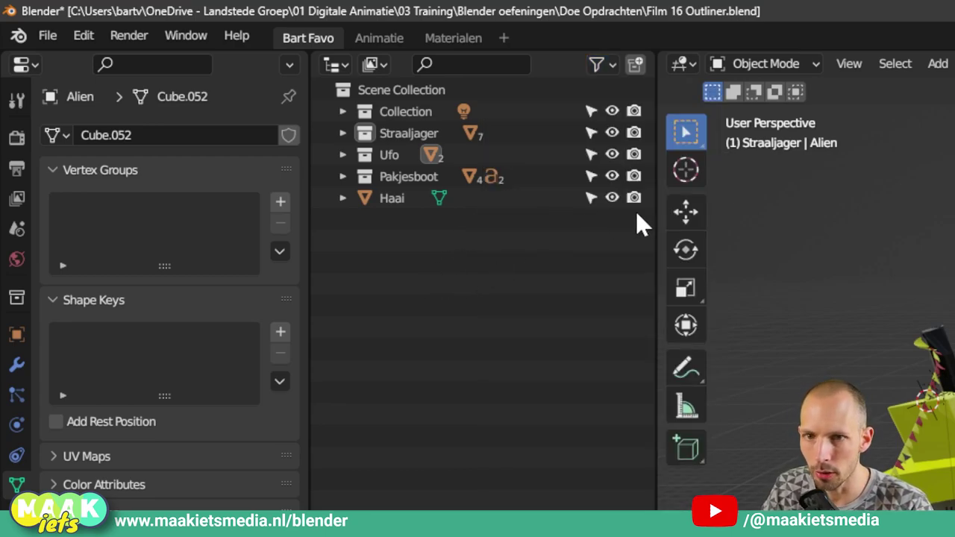
Narrow the Outliner, expand Straaljager, and briefly open the Ufo collection
{"action": "left_click_drag", "start_coordinate": [657, 215], "coordinate": [606, 215]}
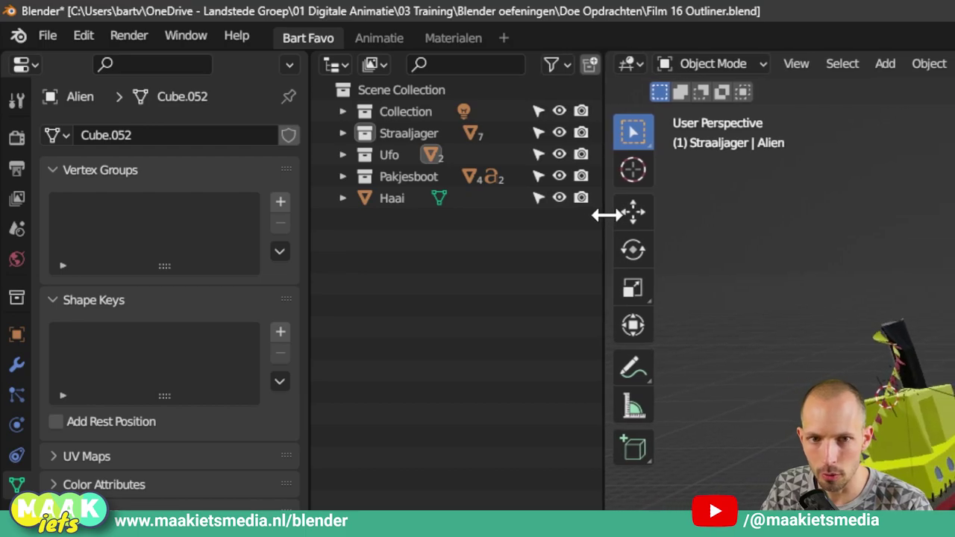
{"action": "left_click", "coordinate": [340, 133]}
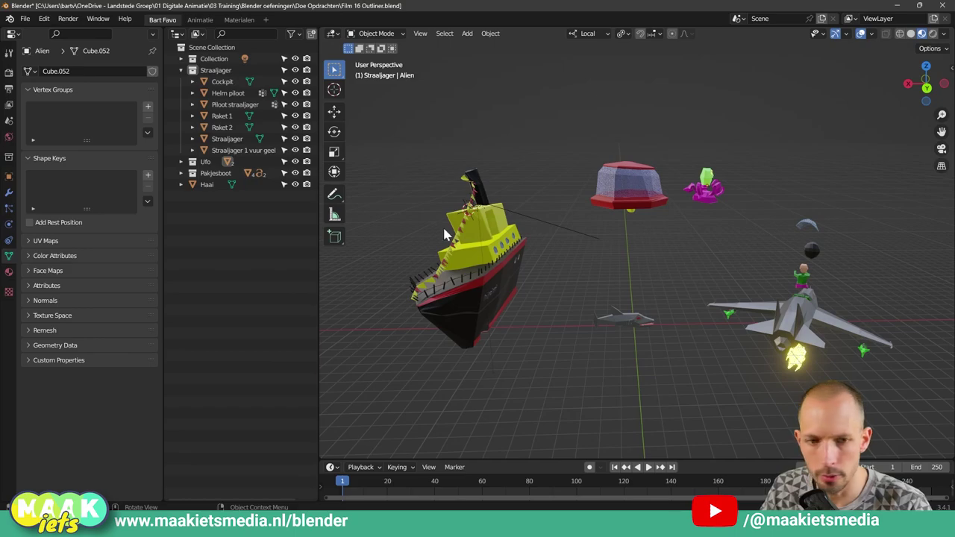
{"action": "left_click", "coordinate": [479, 287]}
{"action": "left_click", "coordinate": [619, 194]}
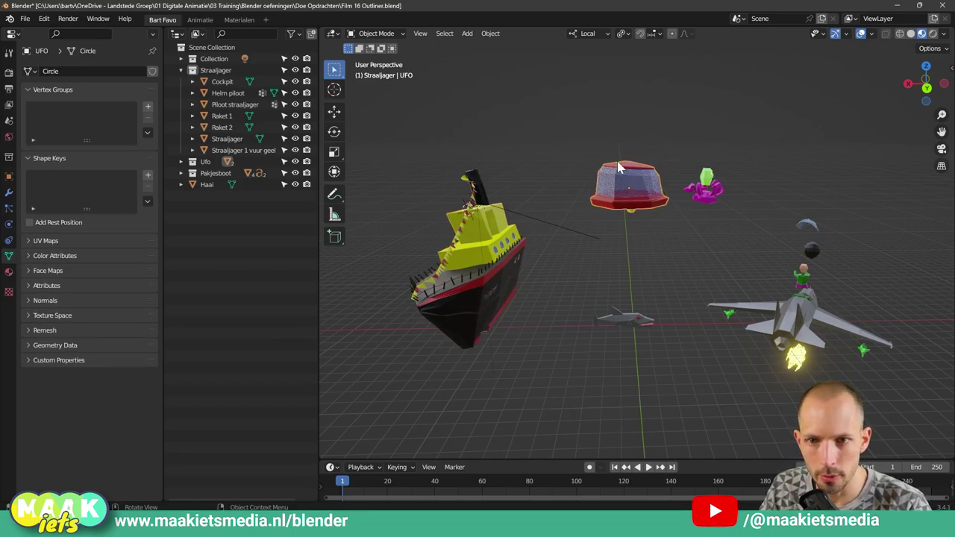
{"action": "left_click", "coordinate": [180, 162]}
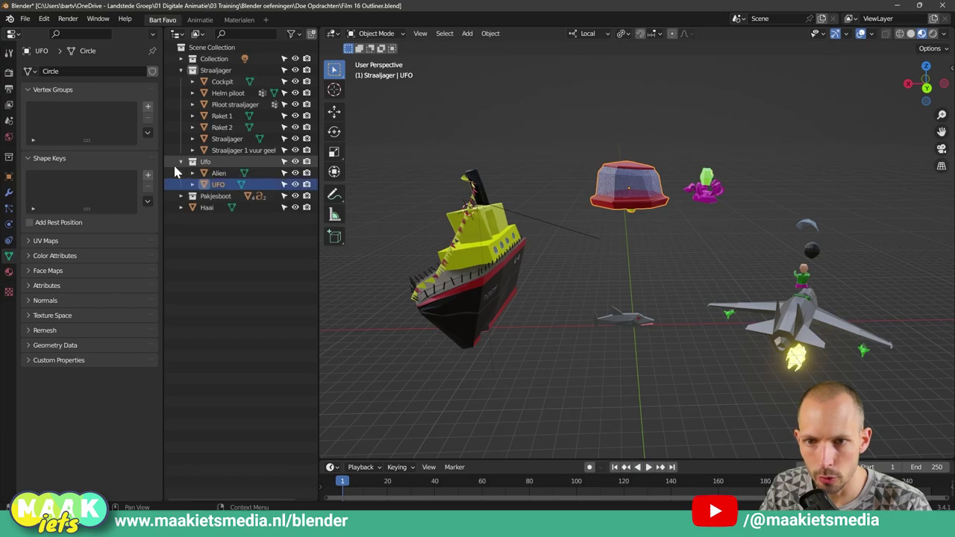
{"action": "left_click", "coordinate": [181, 161]}
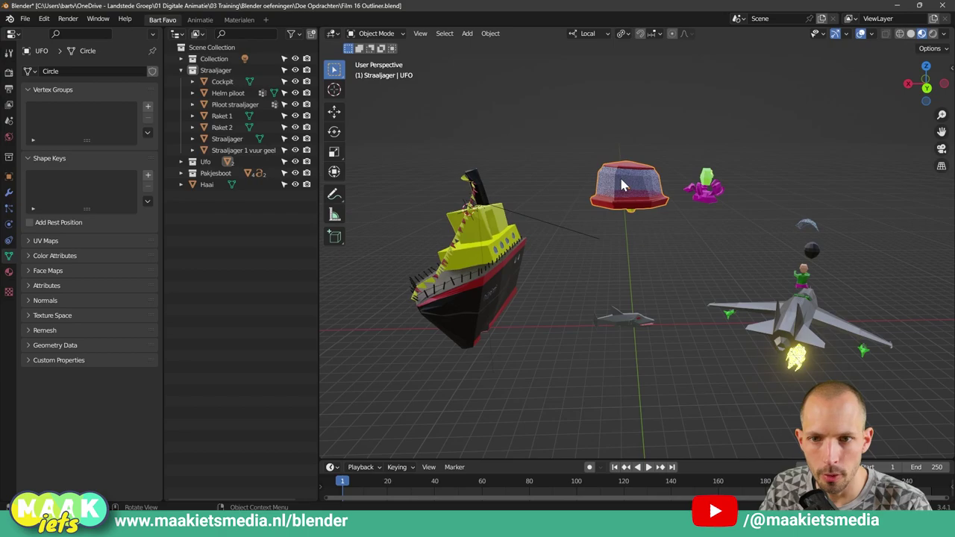
Expand the Ufo collection, turn off the UFO's selectable toggle, and confirm it can't be picked
{"action": "left_click", "coordinate": [684, 196]}
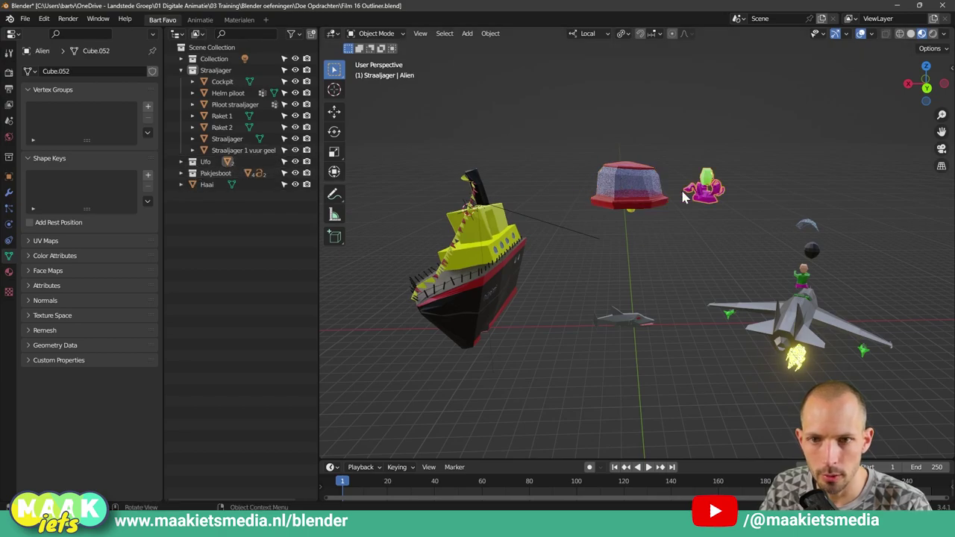
{"action": "left_click", "coordinate": [618, 211]}
{"action": "left_click", "coordinate": [625, 191]}
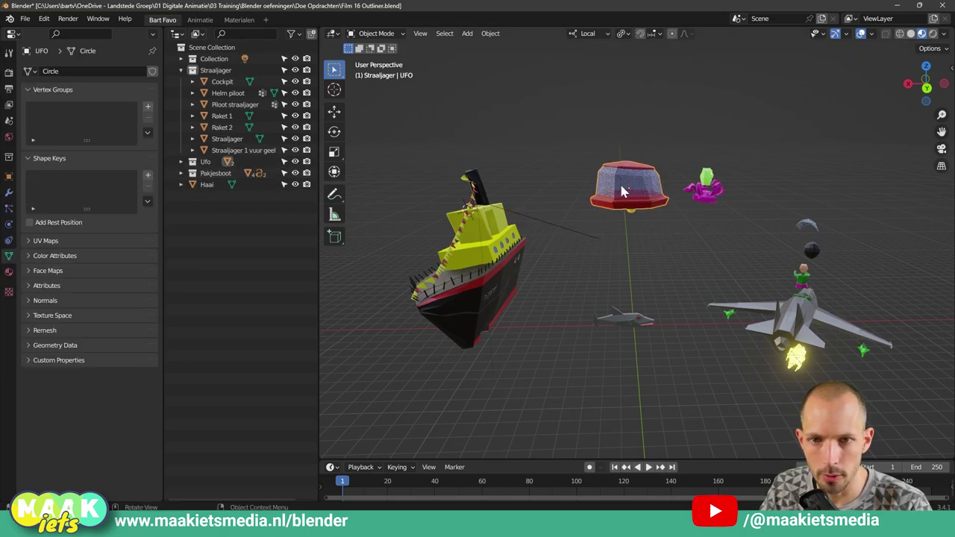
{"action": "left_click", "coordinate": [181, 161]}
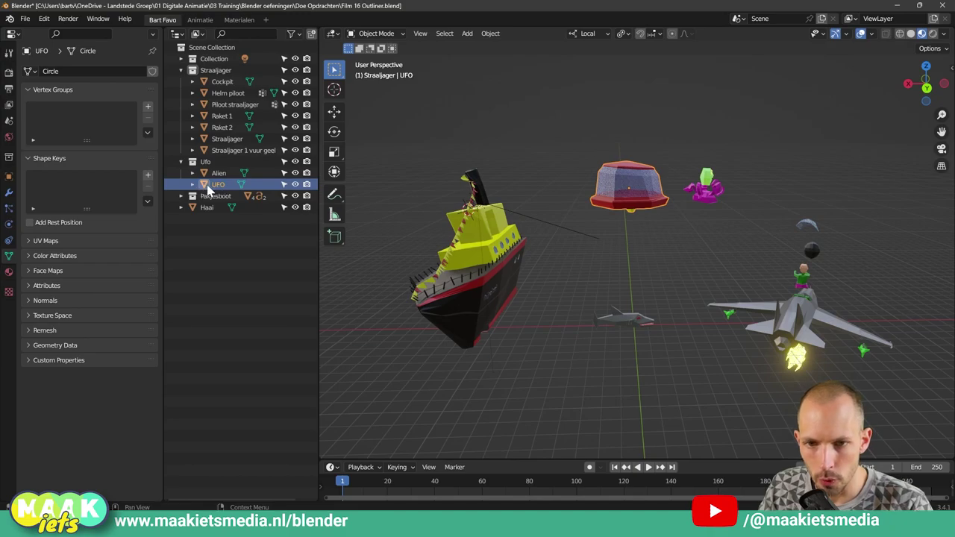
{"action": "left_click", "coordinate": [283, 184]}
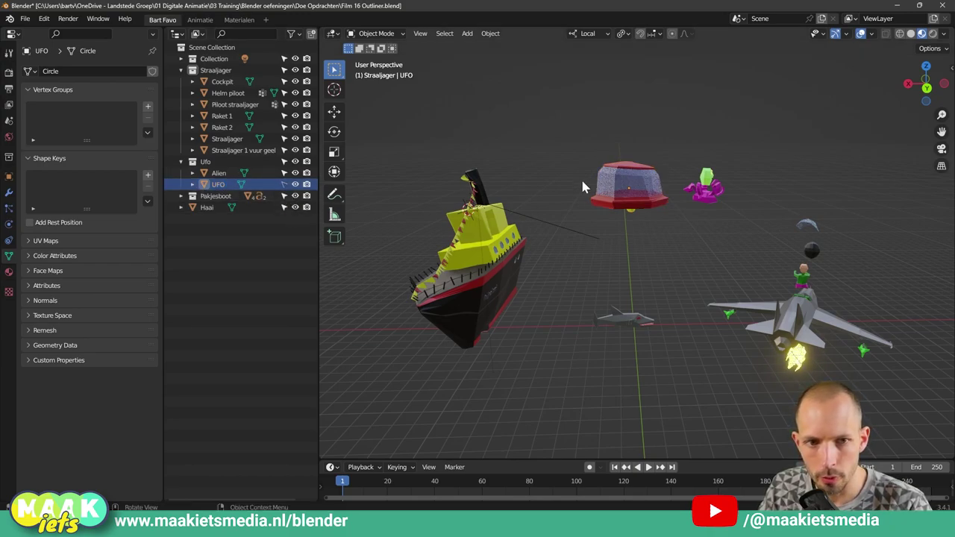
{"action": "left_click", "coordinate": [708, 186]}
{"action": "left_click", "coordinate": [646, 203]}
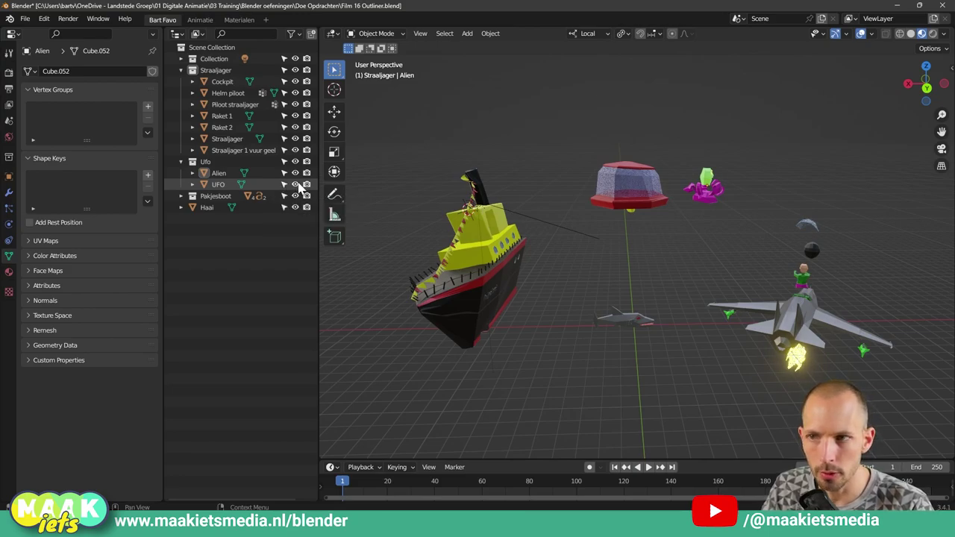
{"action": "left_click", "coordinate": [296, 185]}
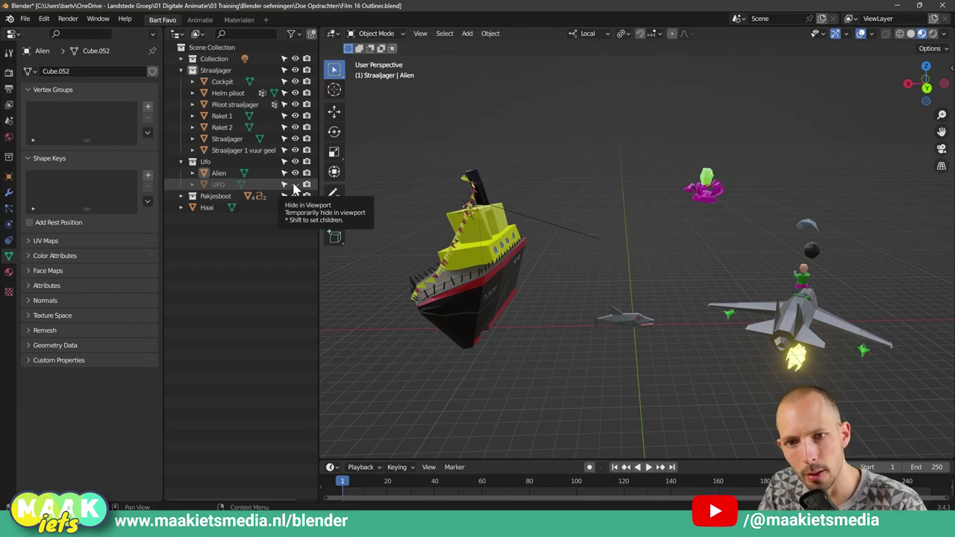
{"action": "left_click", "coordinate": [295, 186]}
{"action": "left_click", "coordinate": [295, 187]}
{"action": "left_click", "coordinate": [294, 186]}
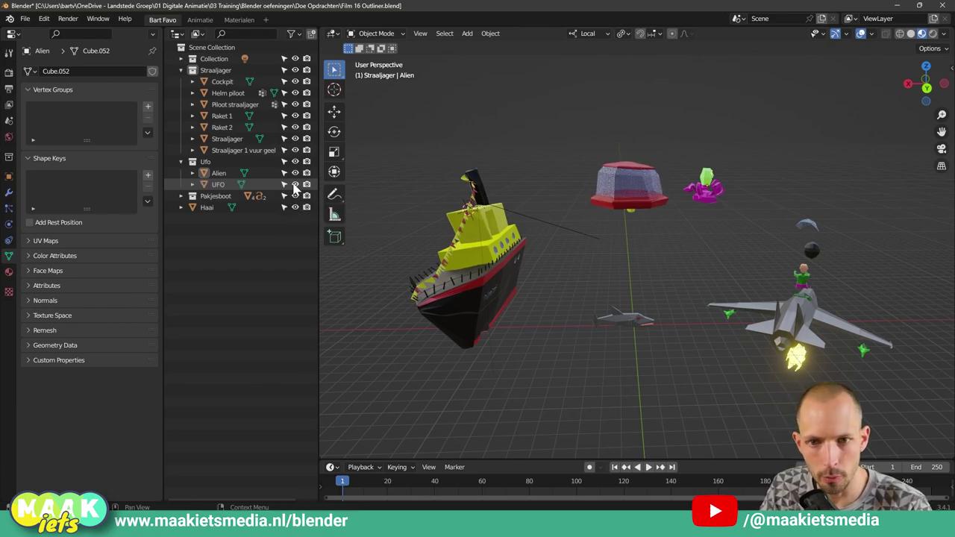
{"action": "scroll", "coordinate": [591, 168], "scroll_direction": "up", "scroll_amount": 2}
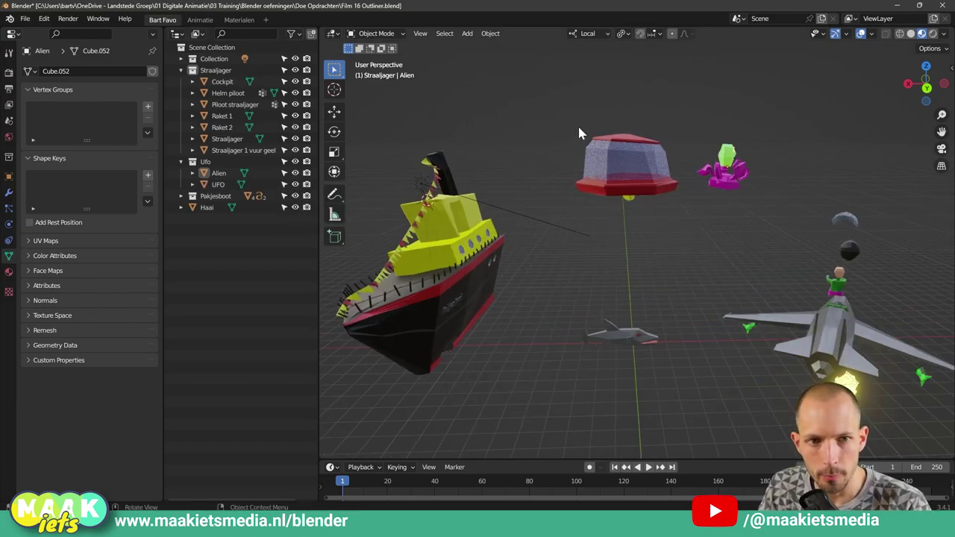
{"action": "middle_click_drag", "start_coordinate": [579, 133], "coordinate": [593, 142]}
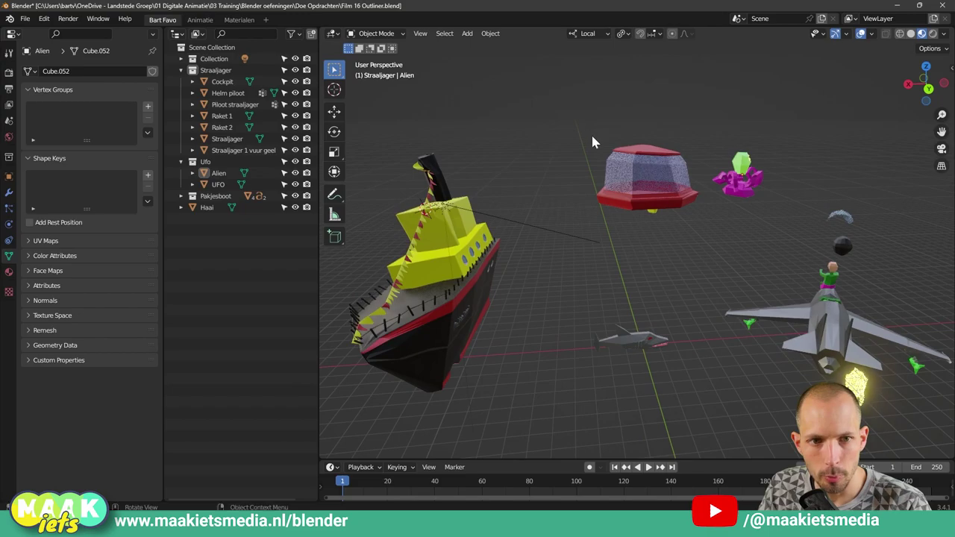
{"action": "left_click", "coordinate": [629, 163]}
{"action": "key", "text": "h"}
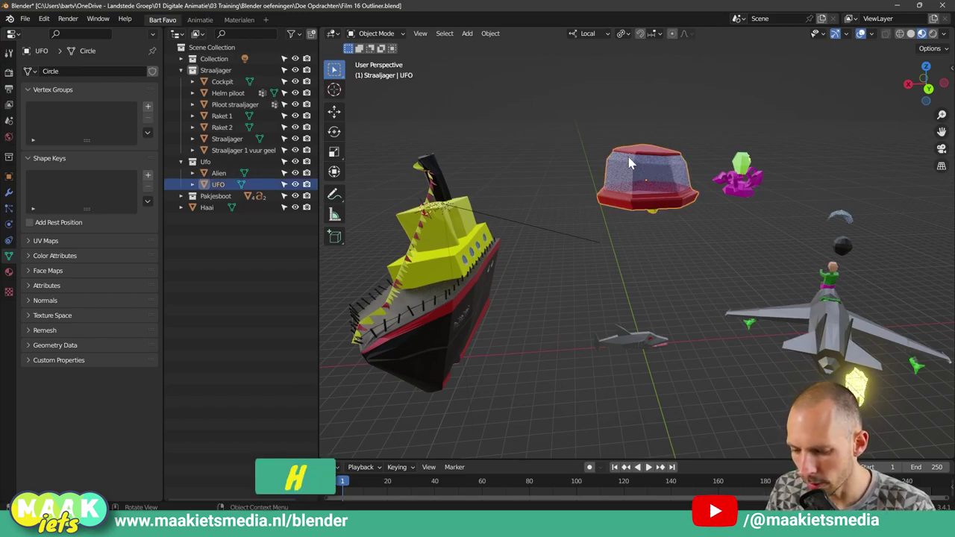
{"action": "key", "text": "h"}
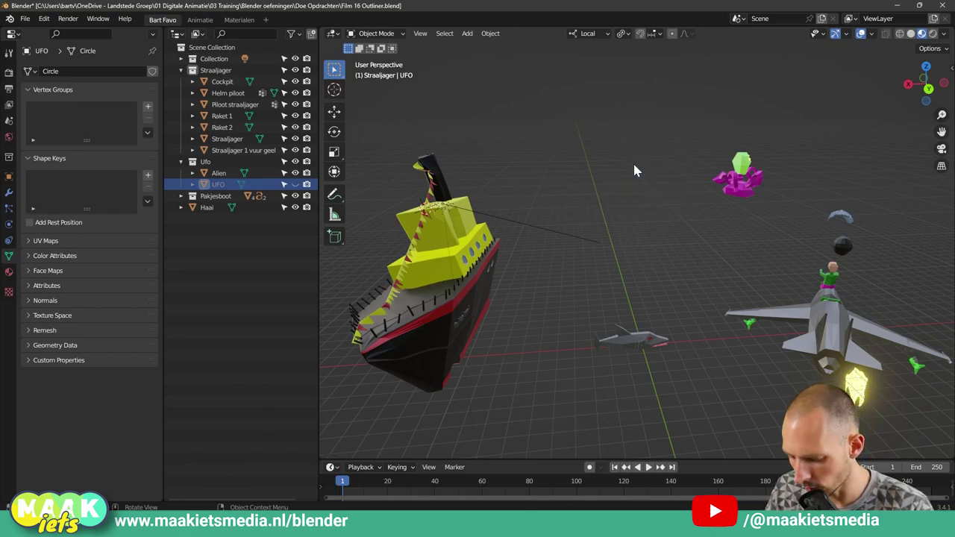
{"action": "key", "text": "alt"}
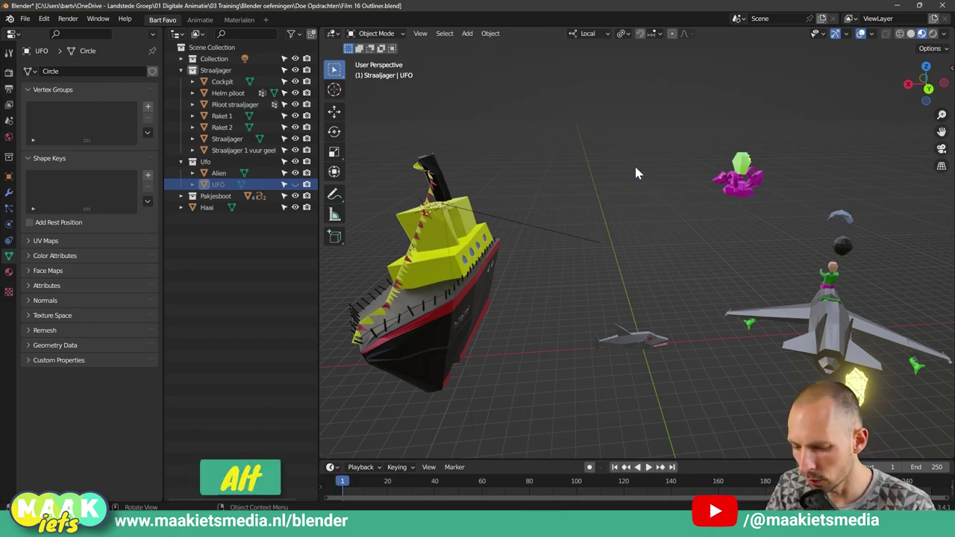
{"action": "key", "text": "alt+h"}
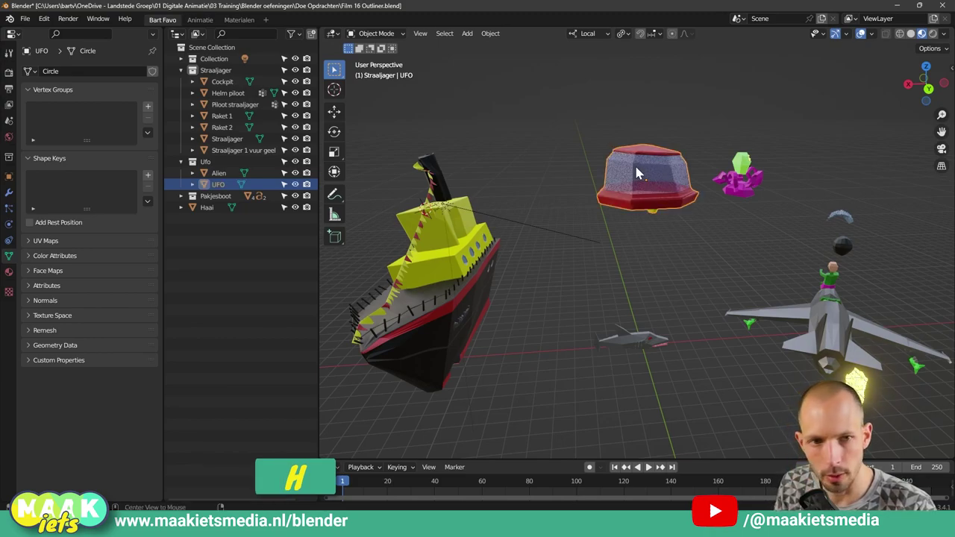
{"action": "left_click", "coordinate": [295, 185]}
{"action": "left_click", "coordinate": [296, 187]}
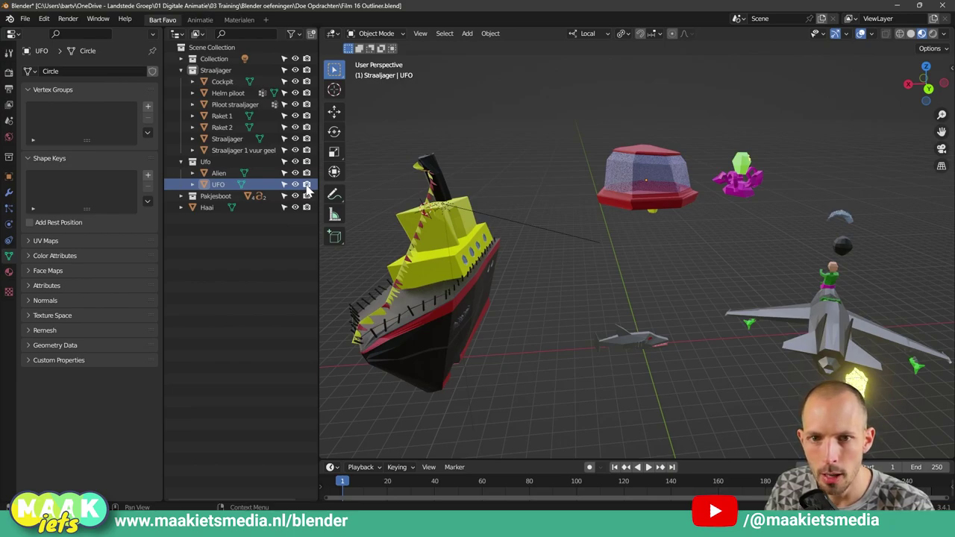
{"action": "left_click", "coordinate": [655, 165]}
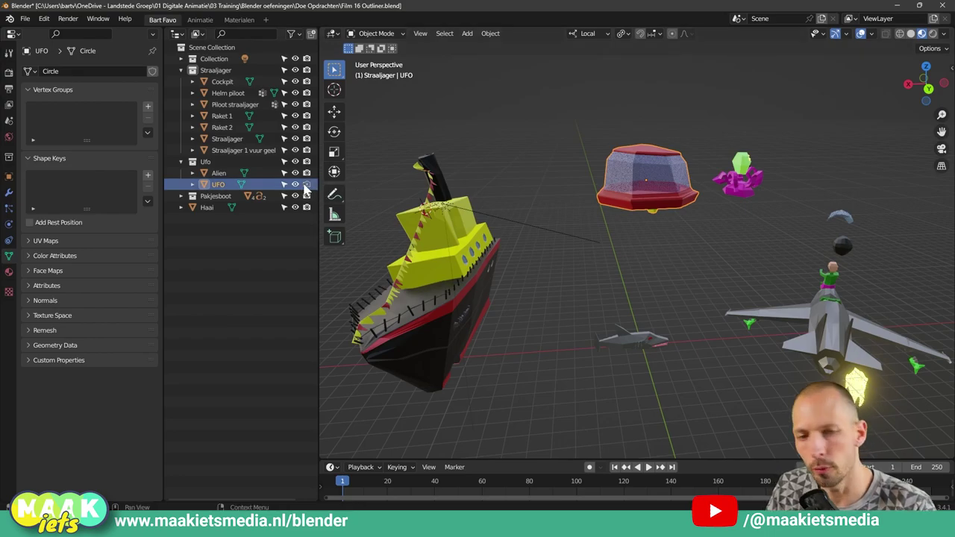
{"action": "mouse_move", "coordinate": [656, 207]}
{"action": "middle_mouse_down"}
{"action": "mouse_move", "coordinate": [624, 209]}
{"action": "mouse_move", "coordinate": [650, 212]}
{"action": "mouse_move", "coordinate": [647, 219]}
{"action": "middle_mouse_up"}
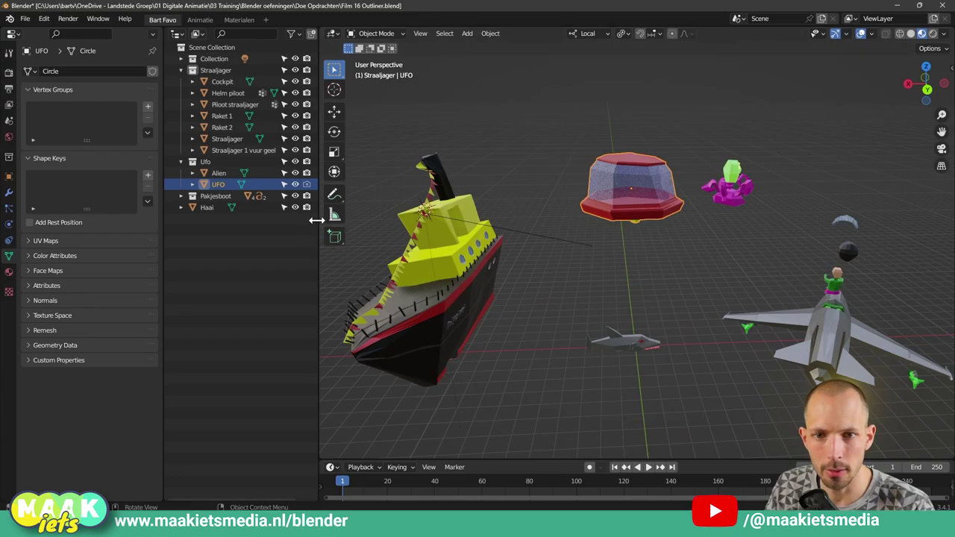
{"action": "left_click", "coordinate": [284, 164]}
{"action": "left_click", "coordinate": [295, 162]}
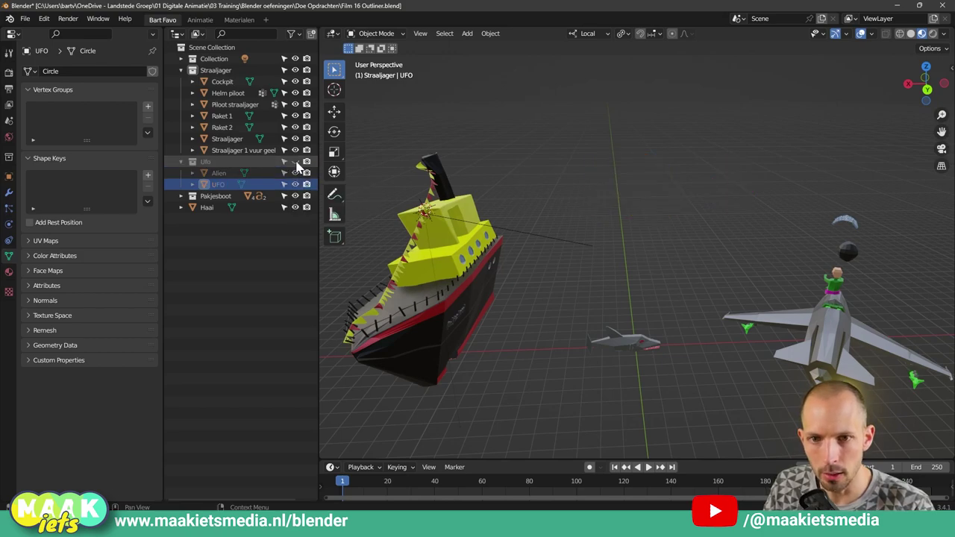
{"action": "left_click", "coordinate": [296, 162]}
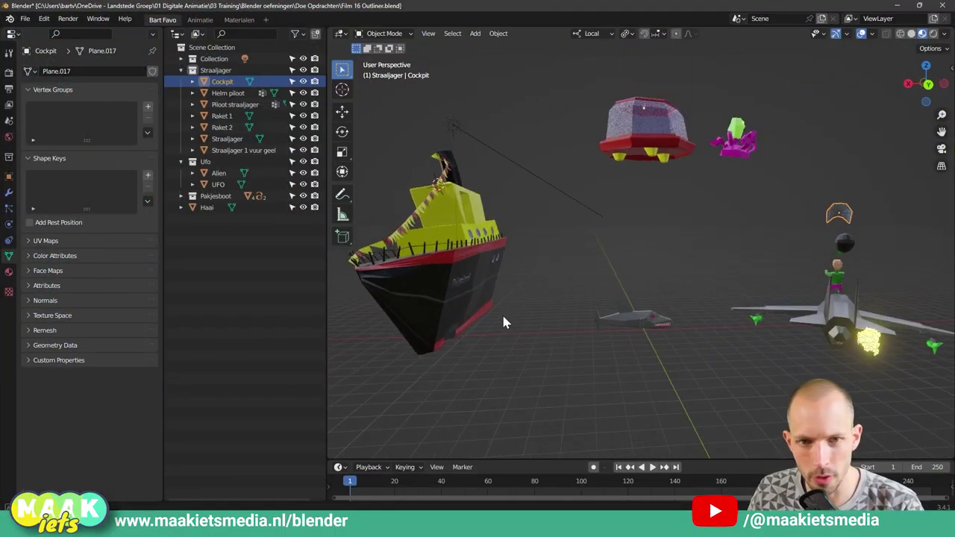
{"action": "scroll", "coordinate": [522, 313], "scroll_direction": "down", "scroll_amount": 4}
{"action": "mouse_move", "coordinate": [613, 316]}
{"action": "middle_mouse_down"}
{"action": "mouse_move", "coordinate": [490, 327]}
{"action": "mouse_move", "coordinate": [586, 325]}
{"action": "mouse_move", "coordinate": [570, 309]}
{"action": "mouse_move", "coordinate": [605, 307]}
{"action": "mouse_move", "coordinate": [578, 314]}
{"action": "mouse_move", "coordinate": [595, 325]}
{"action": "middle_mouse_up"}
{"action": "scroll", "coordinate": [561, 299], "scroll_direction": "up", "scroll_amount": 2}
{"action": "scroll", "coordinate": [589, 309], "scroll_direction": "up", "scroll_amount": 3}
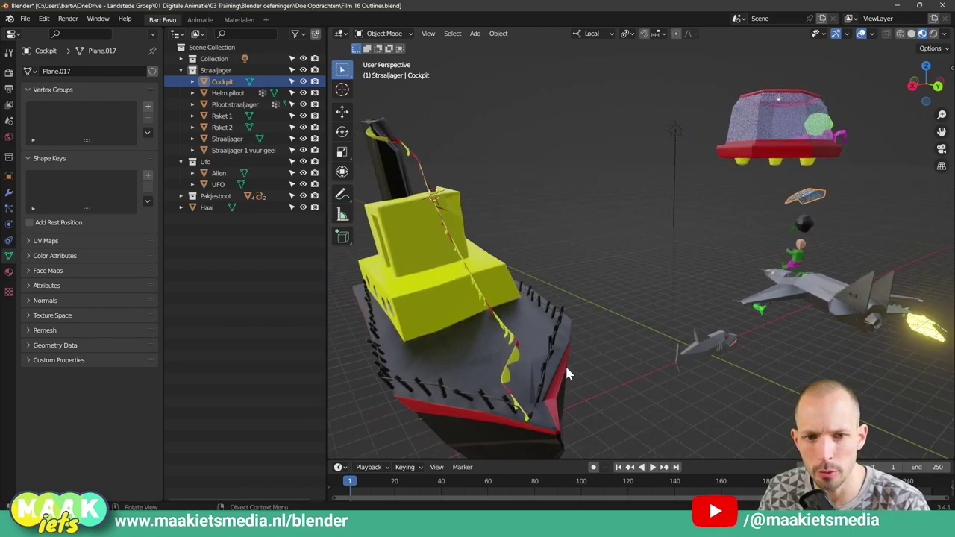
{"action": "mouse_move", "coordinate": [569, 354]}
{"action": "middle_mouse_down"}
{"action": "mouse_move", "coordinate": [609, 325]}
{"action": "mouse_move", "coordinate": [597, 311]}
{"action": "mouse_move", "coordinate": [614, 319]}
{"action": "mouse_move", "coordinate": [615, 336]}
{"action": "middle_mouse_up"}
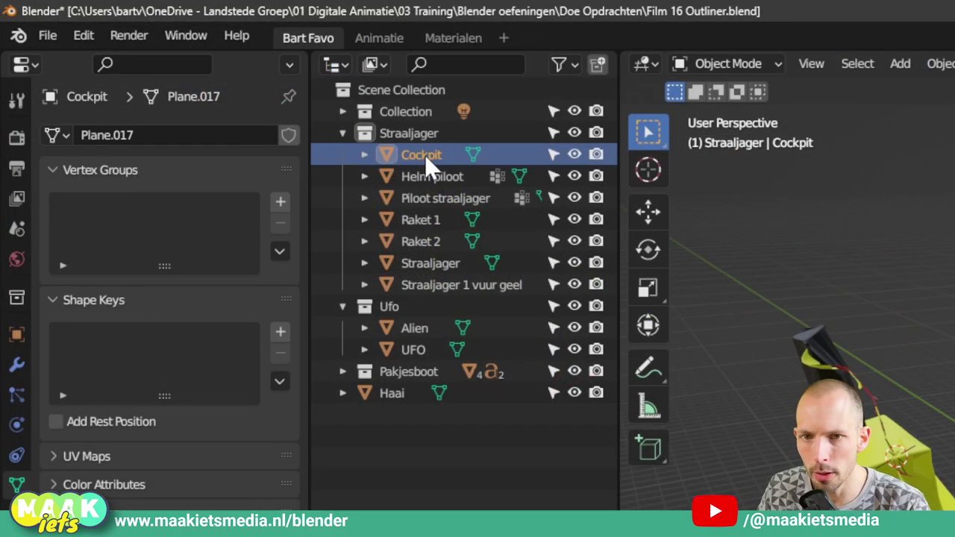
Start renaming Helm piloot, then remove the added characters so the name stays Helm piloot
{"action": "double_click", "coordinate": [226, 93]}
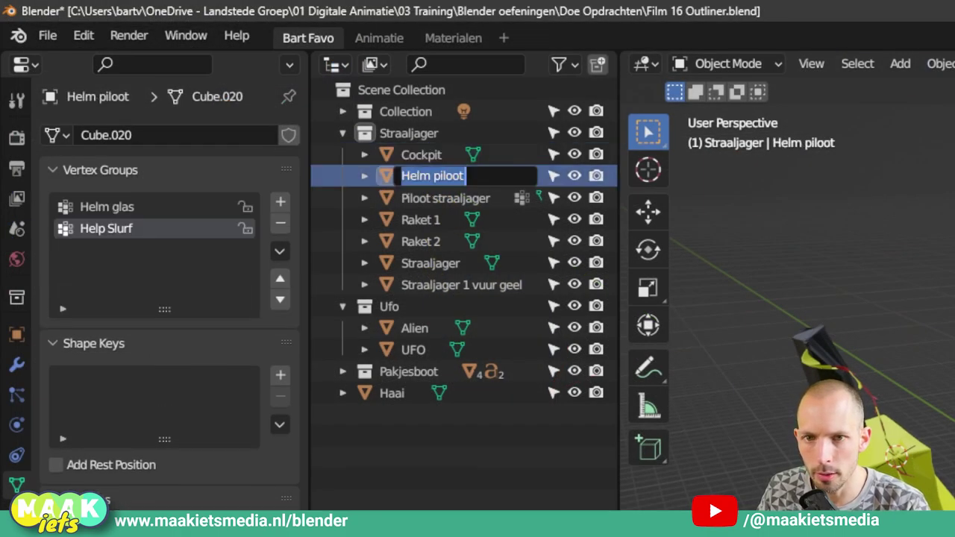
{"action": "key", "text": "End"}
{"action": "type", "text": "dghndghj"}
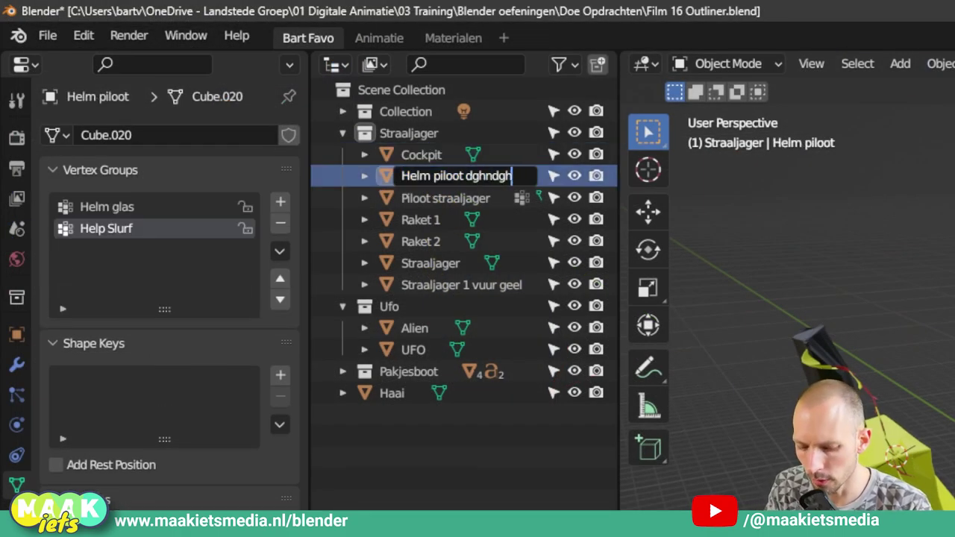
{"action": "key", "text": "BackSpace"}
{"action": "key", "text": "BackSpace"}
{"action": "key", "text": "BackSpace"}
{"action": "key", "text": "Return"}
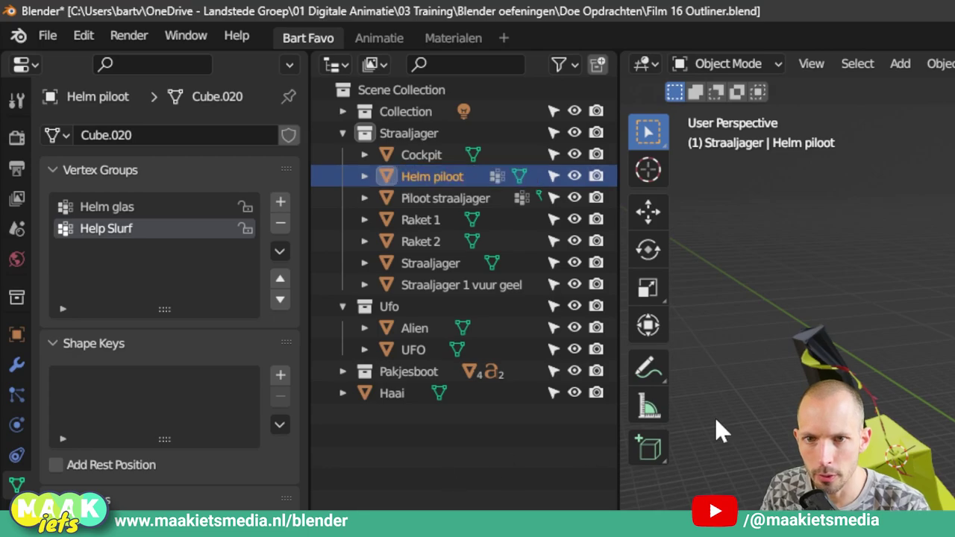
Select the UFO, frame it large in the 3D view and orbit around it
{"action": "left_click", "coordinate": [412, 349]}
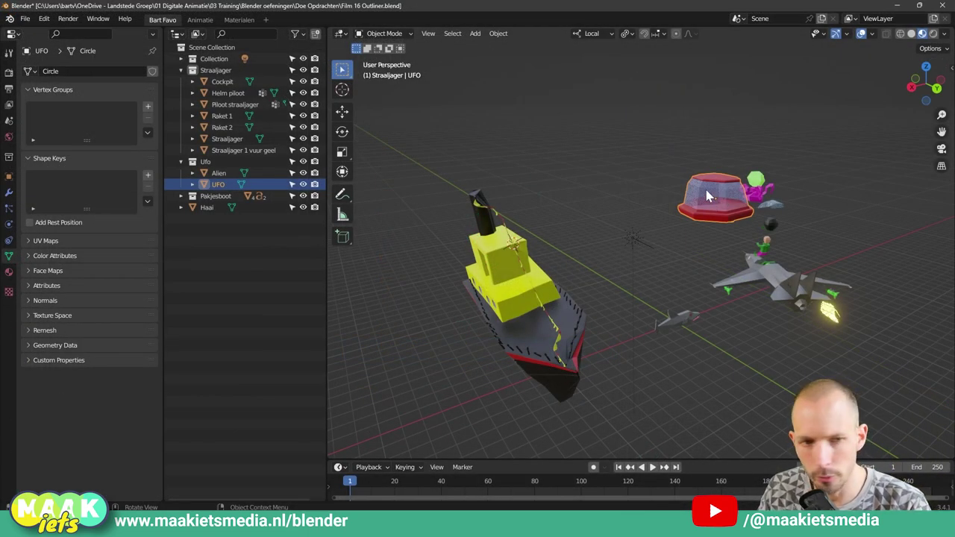
{"action": "scroll", "coordinate": [709, 188], "scroll_direction": "up", "scroll_amount": 3}
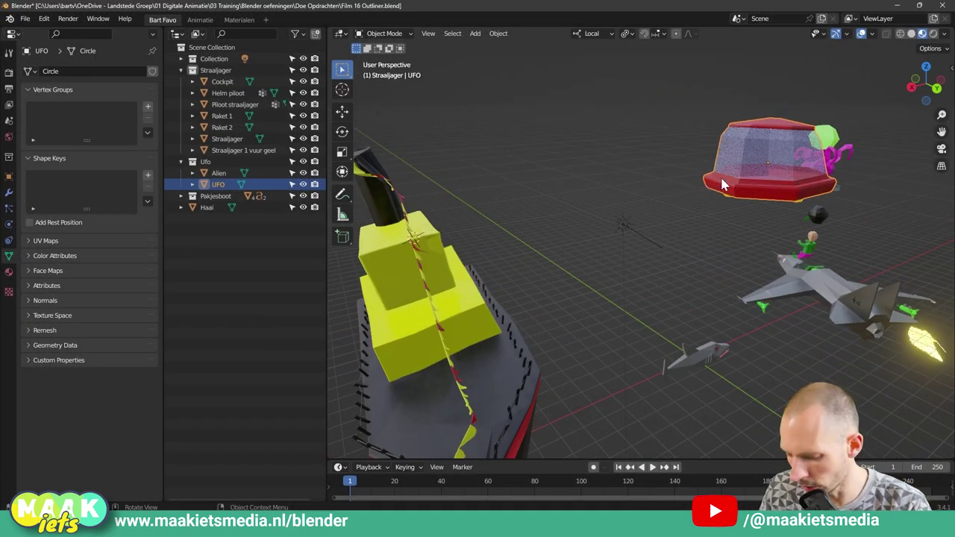
{"action": "key", "text": "KP_Decimal"}
{"action": "scroll", "coordinate": [704, 196], "scroll_direction": "down", "scroll_amount": 2}
{"action": "scroll", "coordinate": [610, 220], "scroll_direction": "up", "scroll_amount": 2}
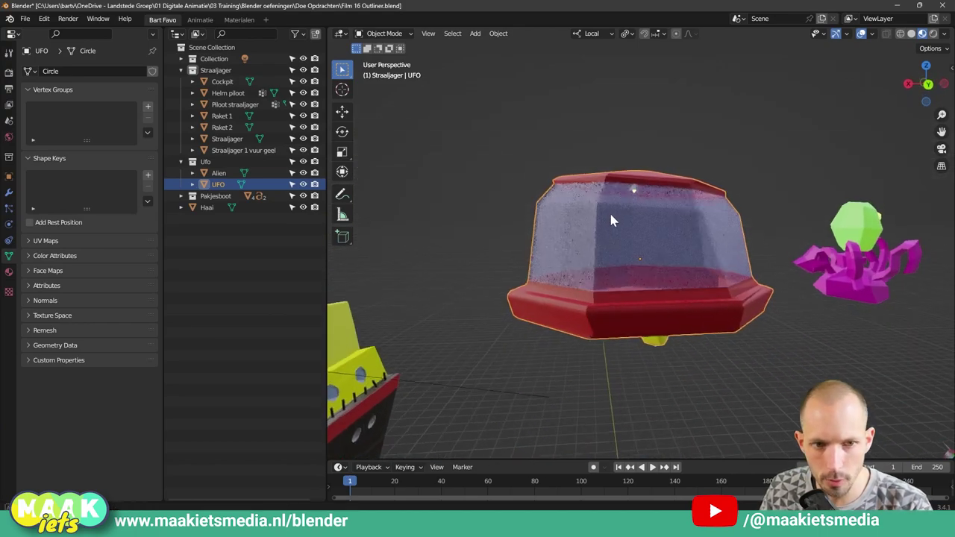
{"action": "middle_click_drag", "start_coordinate": [610, 220], "coordinate": [595, 219]}
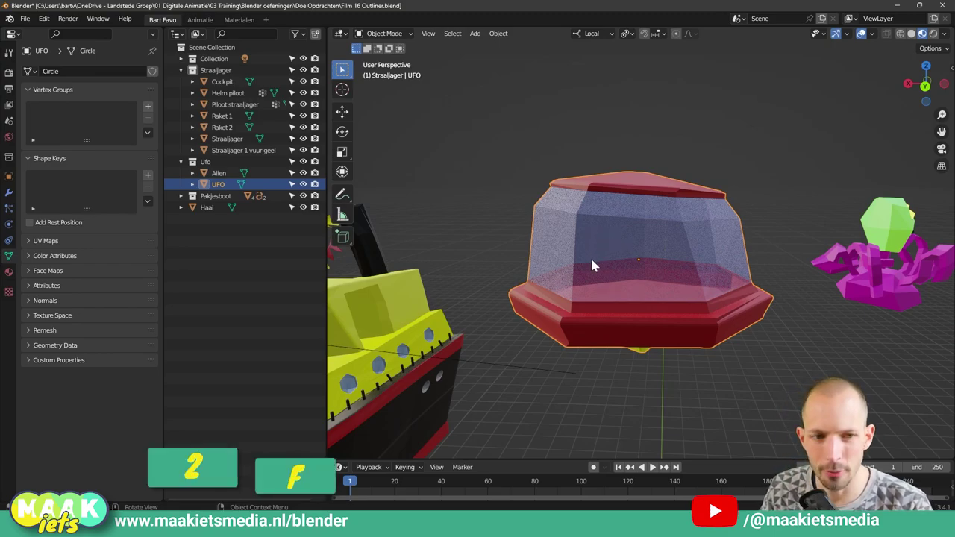
Rename the UFO object to 'vdnfcvhnm' with F2
{"action": "key", "text": "F2"}
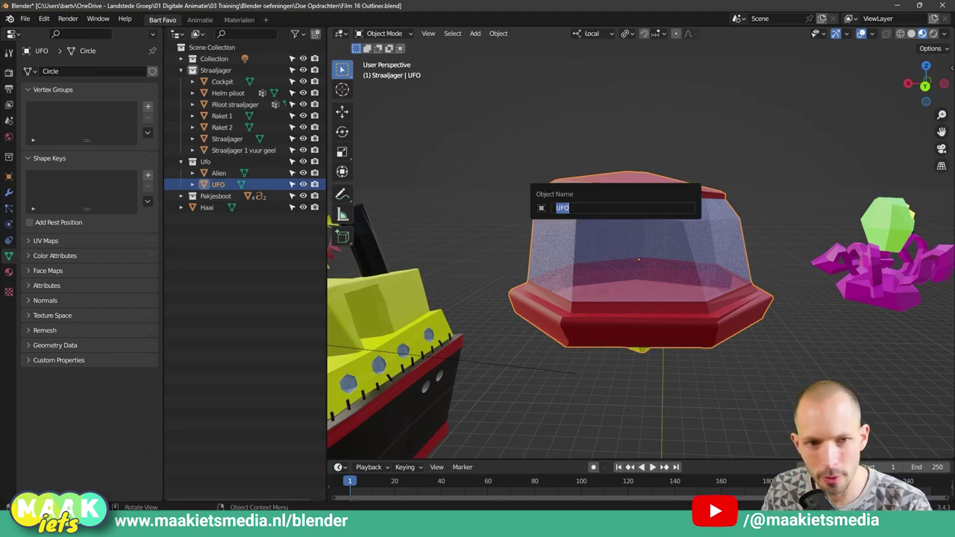
{"action": "type", "text": "vdnfcvhnm"}
{"action": "key", "text": "Return"}
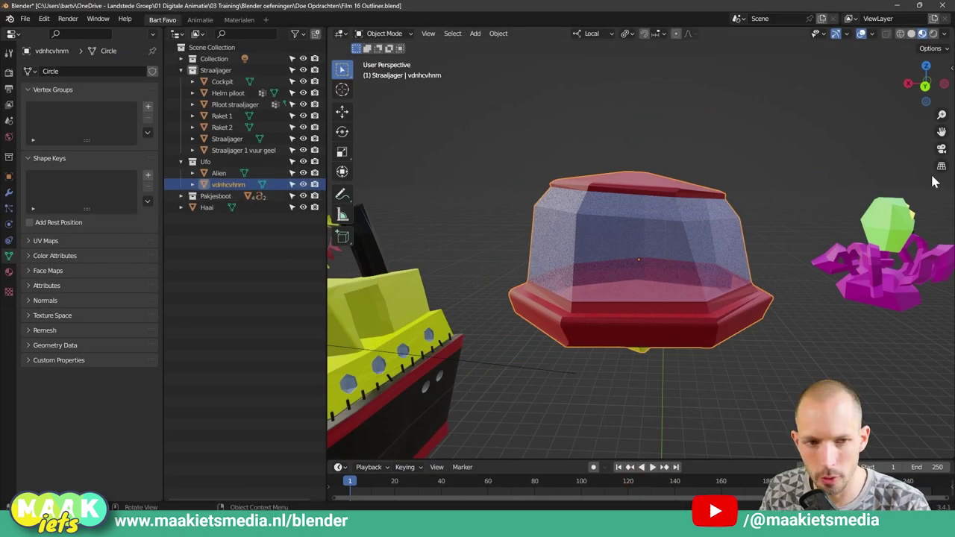
{"action": "scroll", "coordinate": [755, 192], "scroll_direction": "down", "scroll_amount": 2}
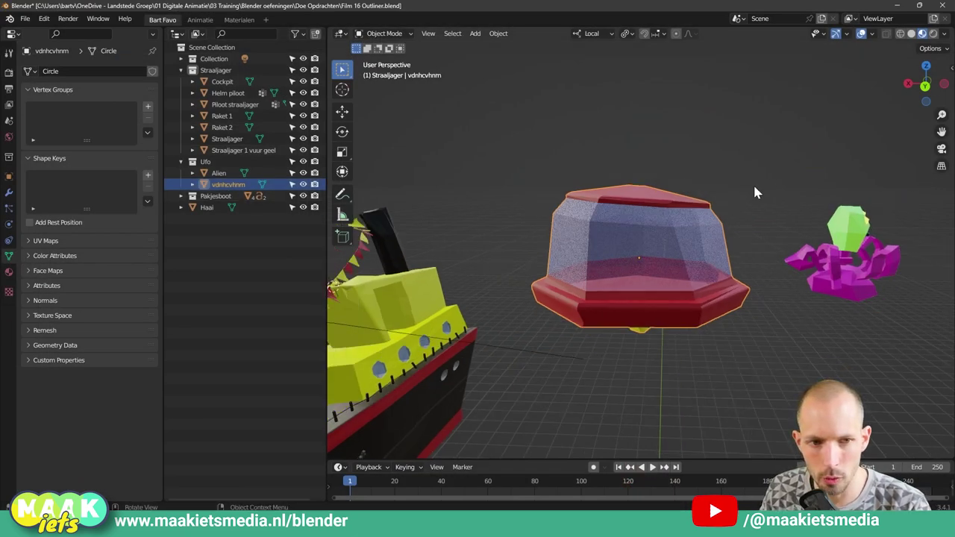
Open the rename prompt for Alien, Helm piloot and Cockpit, leaving their names unchanged
{"action": "left_click", "coordinate": [838, 244]}
{"action": "mouse_move", "coordinate": [840, 222]}
{"action": "middle_mouse_down"}
{"action": "mouse_move", "coordinate": [856, 295]}
{"action": "mouse_move", "coordinate": [741, 267]}
{"action": "mouse_move", "coordinate": [745, 259]}
{"action": "mouse_move", "coordinate": [633, 282]}
{"action": "mouse_move", "coordinate": [746, 270]}
{"action": "middle_mouse_up"}
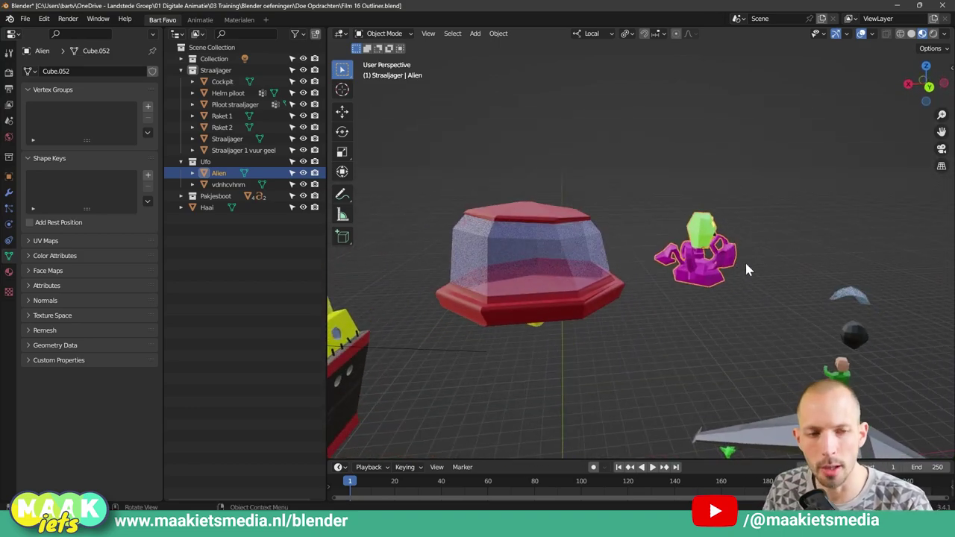
{"action": "middle_click_drag", "start_coordinate": [748, 269], "coordinate": [710, 252]}
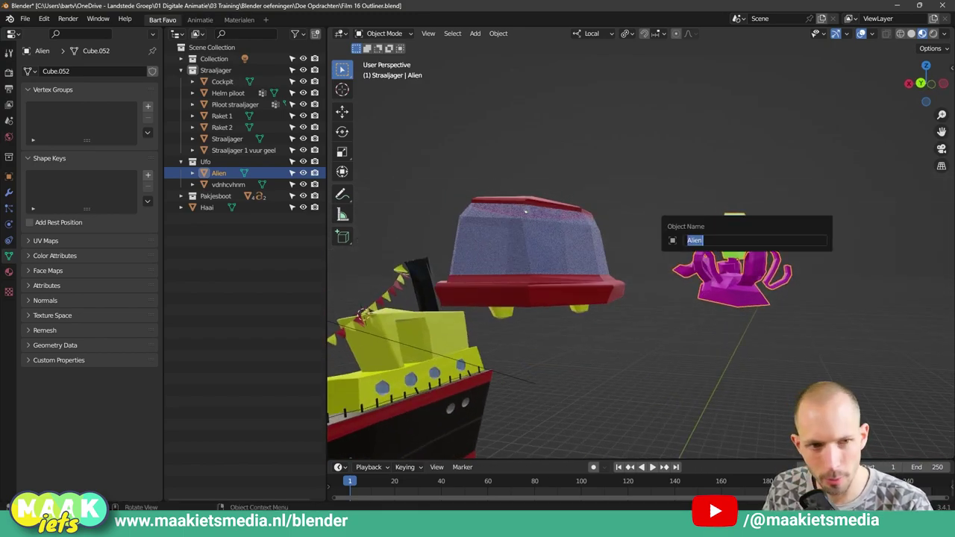
{"action": "key", "text": "F2"}
{"action": "middle_click_drag", "start_coordinate": [759, 317], "coordinate": [859, 344]}
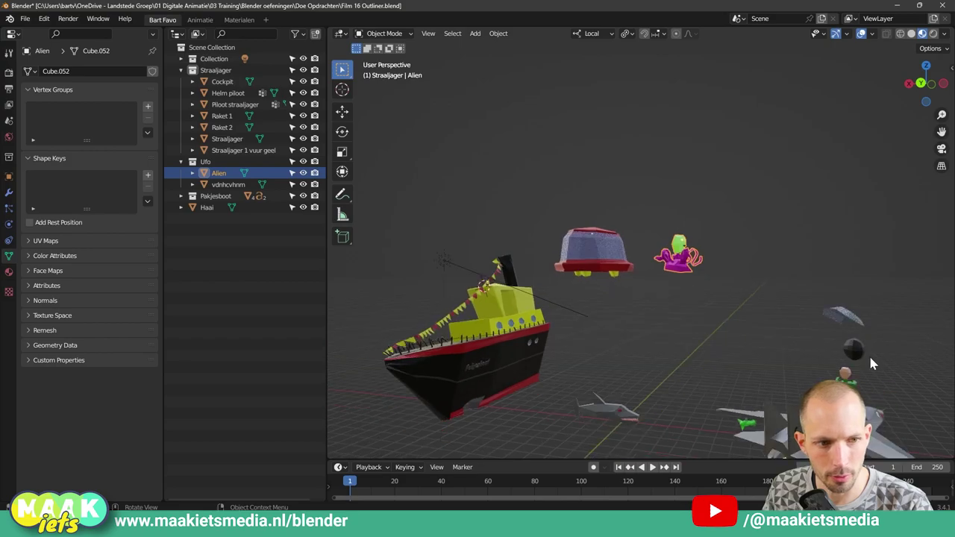
{"action": "left_click", "coordinate": [854, 351]}
{"action": "key", "text": "F2"}
{"action": "left_click", "coordinate": [847, 313]}
{"action": "key", "text": "F2"}
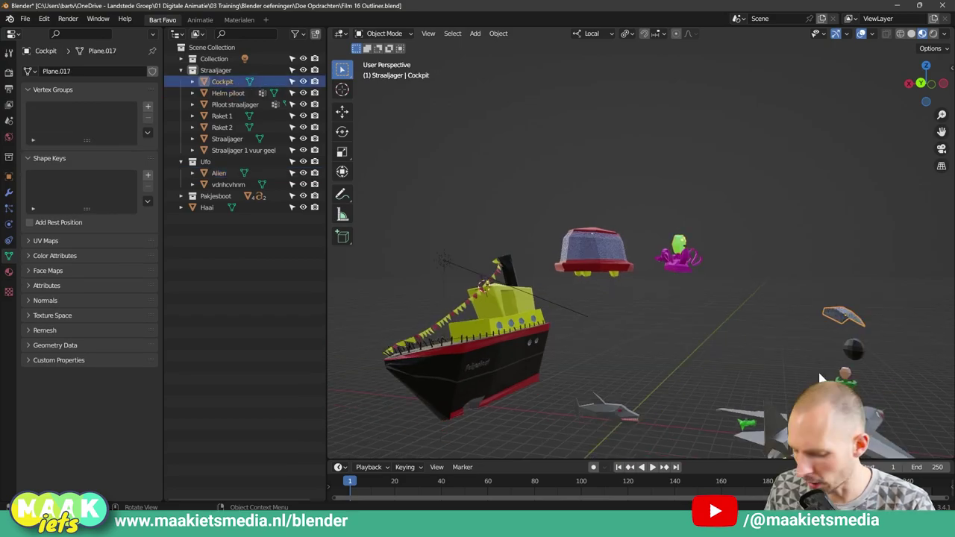
{"action": "mouse_move", "coordinate": [667, 249]}
{"action": "middle_mouse_down"}
{"action": "mouse_move", "coordinate": [750, 358]}
{"action": "mouse_move", "coordinate": [619, 271]}
{"action": "mouse_move", "coordinate": [714, 345]}
{"action": "mouse_move", "coordinate": [589, 204]}
{"action": "mouse_move", "coordinate": [684, 278]}
{"action": "mouse_move", "coordinate": [627, 228]}
{"action": "mouse_move", "coordinate": [691, 219]}
{"action": "middle_mouse_up"}
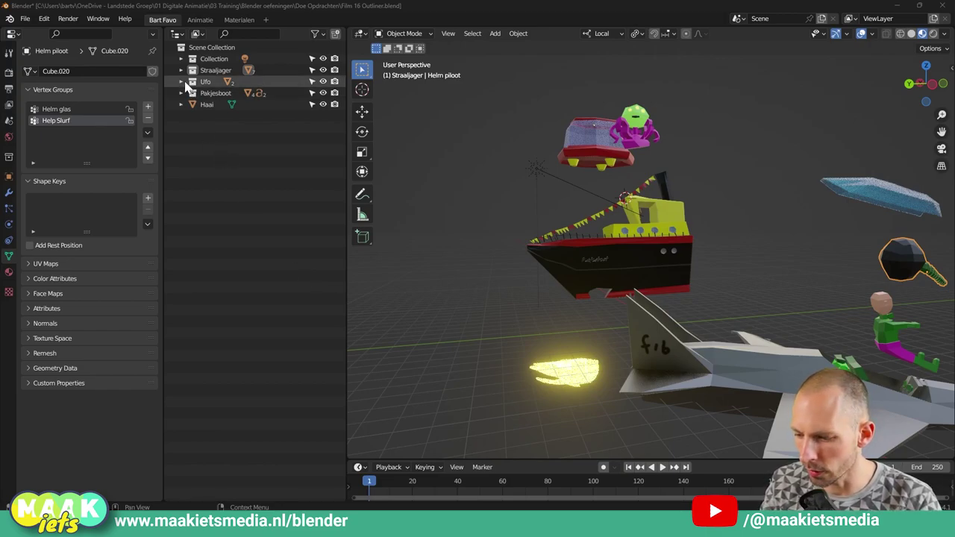
Expand the collections, including Ufo, Pakjesboot and Haai, then collapse the whole Outliner tree
{"action": "mouse_move", "coordinate": [186, 87]}
{"action": "left_mouse_down"}
{"action": "mouse_move", "coordinate": [192, 62]}
{"action": "mouse_move", "coordinate": [187, 116]}
{"action": "left_mouse_up"}
{"action": "left_click_drag", "start_coordinate": [175, 341], "coordinate": [179, 466]}
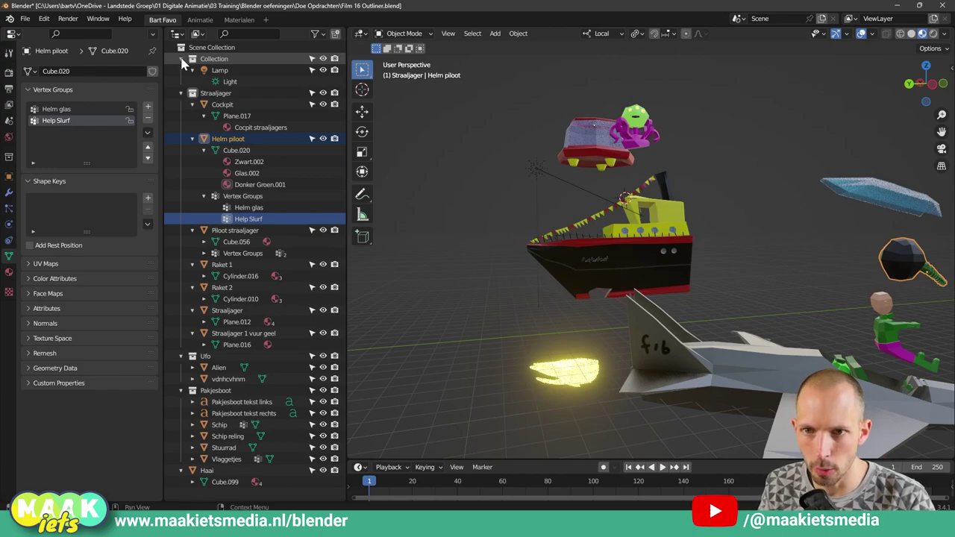
{"action": "left_click_drag", "start_coordinate": [183, 61], "coordinate": [179, 132]}
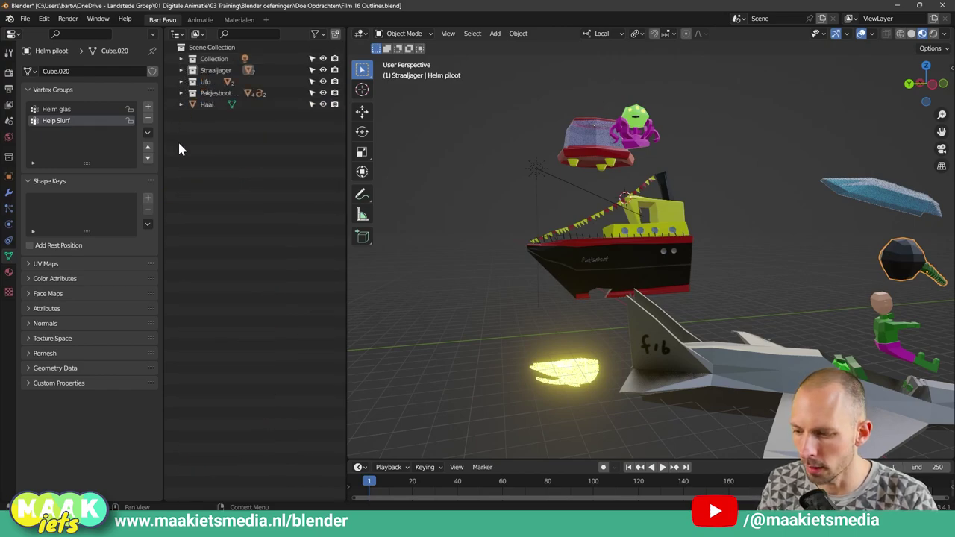
{"action": "mouse_move", "coordinate": [184, 119]}
{"action": "left_mouse_down"}
{"action": "mouse_move", "coordinate": [178, 64]}
{"action": "mouse_move", "coordinate": [184, 132]}
{"action": "left_mouse_up"}
Expand only the Straaljager collection one level to list its objects
{"action": "left_click", "coordinate": [180, 58], "text": "shift"}
{"action": "left_click", "coordinate": [180, 93], "text": "shift"}
{"action": "left_click", "coordinate": [232, 170]}
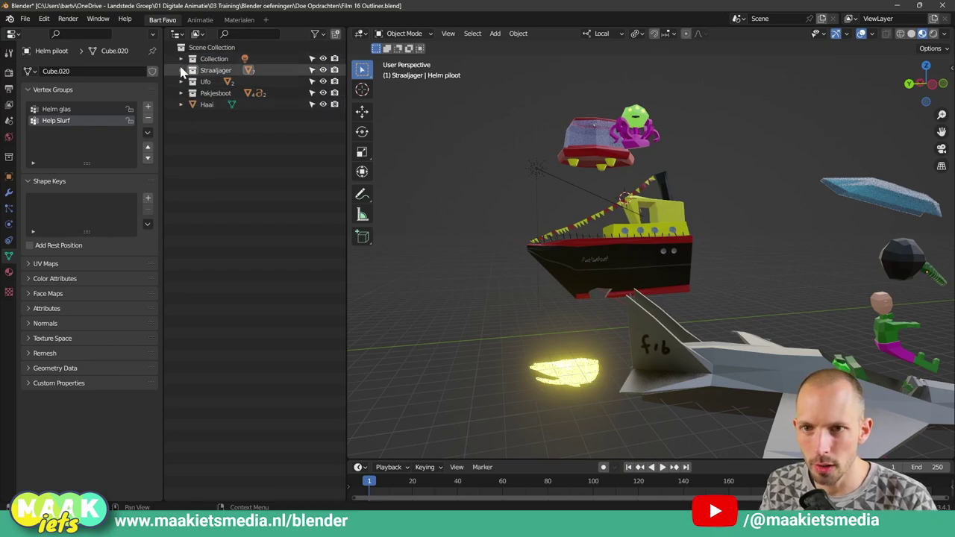
{"action": "left_click", "coordinate": [181, 69]}
{"action": "left_click_drag", "start_coordinate": [192, 82], "coordinate": [192, 150]}
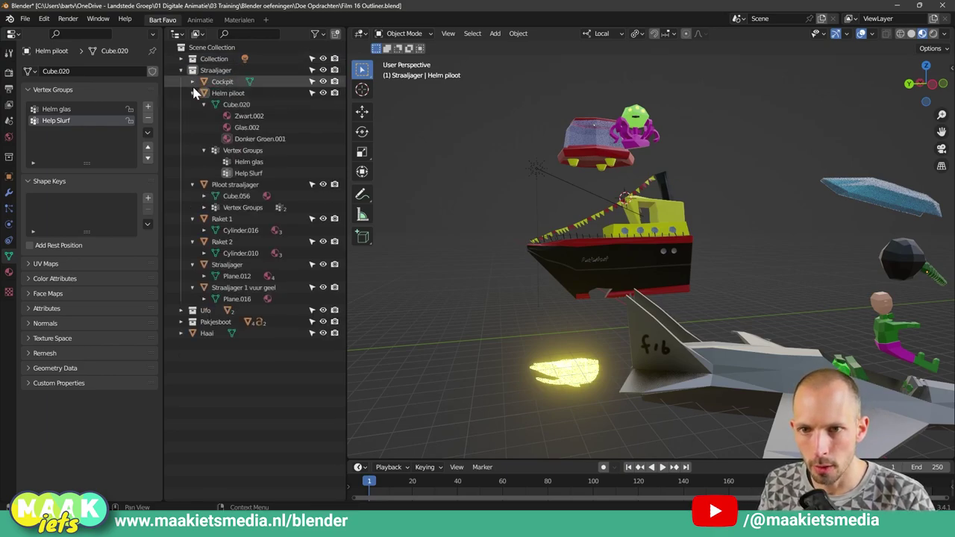
Frame the green rocket Raket 1, expand it in the Outliner, and orbit around it
{"action": "left_click", "coordinate": [222, 116]}
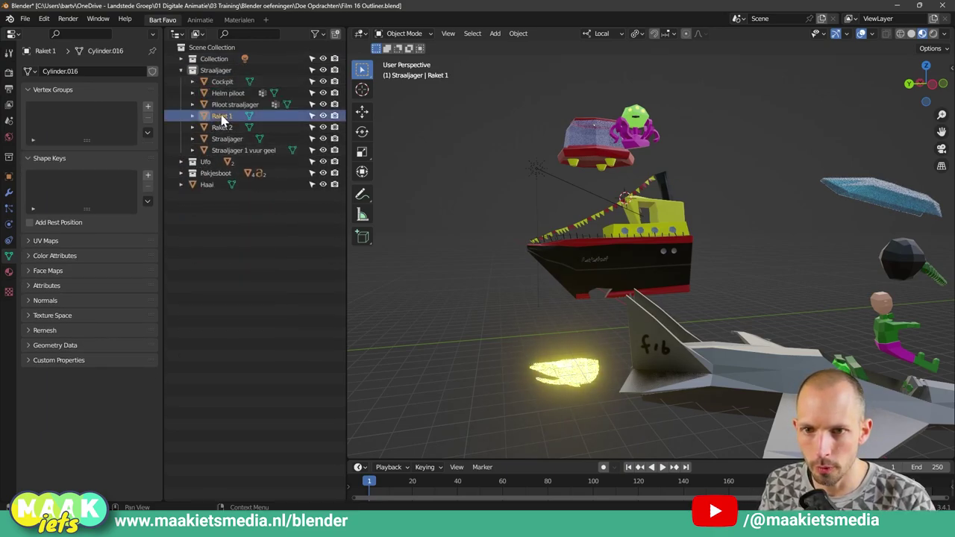
{"action": "key", "text": "KP_Decimal"}
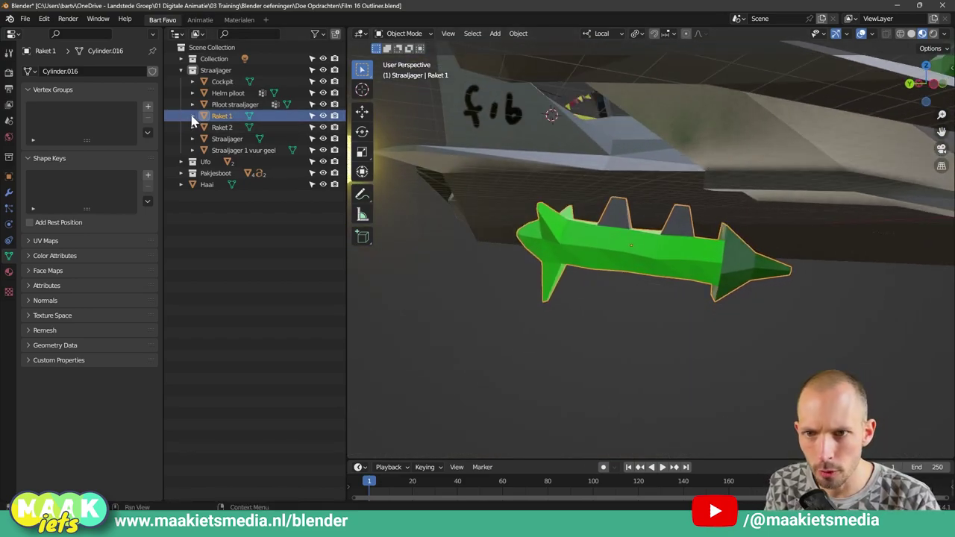
{"action": "left_click", "coordinate": [192, 117]}
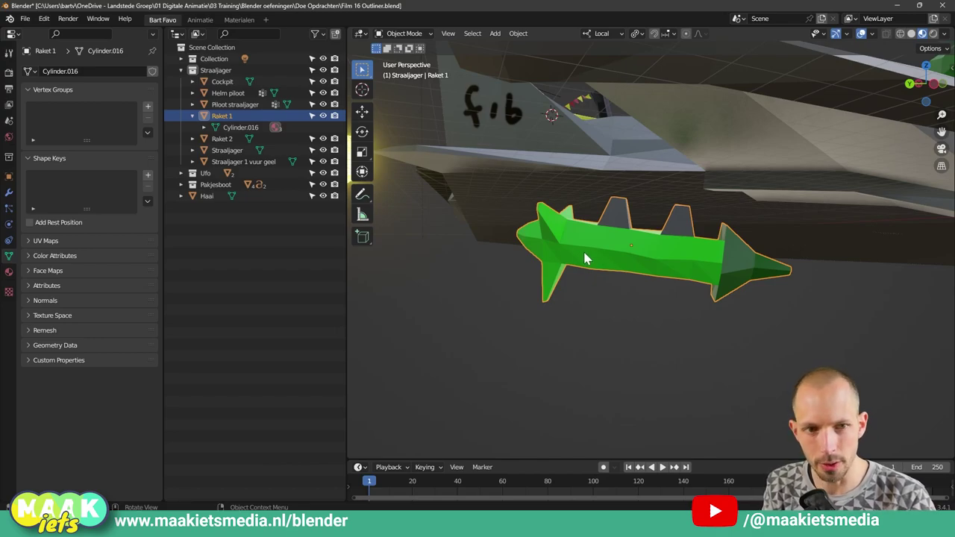
{"action": "mouse_move", "coordinate": [589, 257]}
{"action": "middle_mouse_down"}
{"action": "mouse_move", "coordinate": [589, 241]}
{"action": "mouse_move", "coordinate": [567, 255]}
{"action": "mouse_move", "coordinate": [587, 260]}
{"action": "mouse_move", "coordinate": [595, 249]}
{"action": "mouse_move", "coordinate": [558, 249]}
{"action": "mouse_move", "coordinate": [575, 259]}
{"action": "middle_mouse_up"}
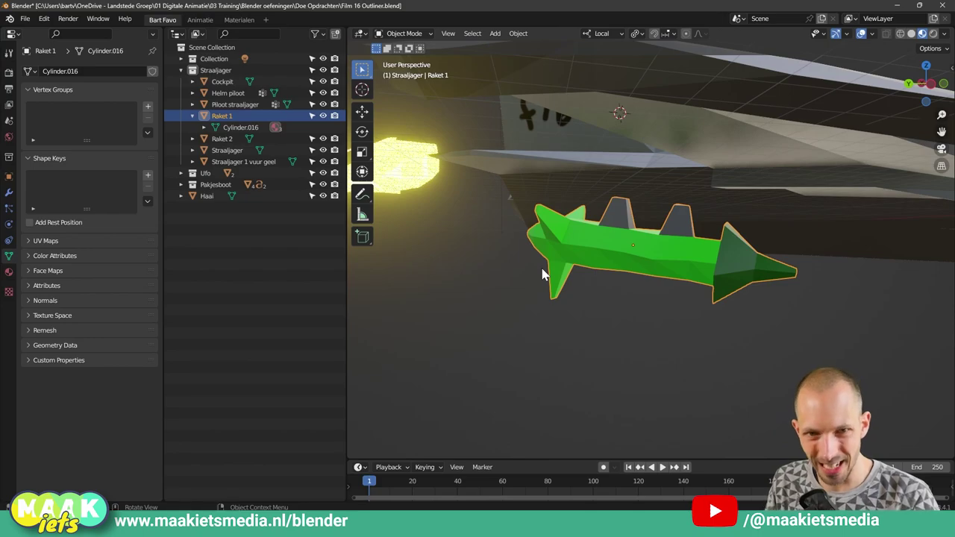
Toggle Raket 1 into Edit Mode and back, then select its Cylinder.016 mesh
{"action": "key", "text": "Tab"}
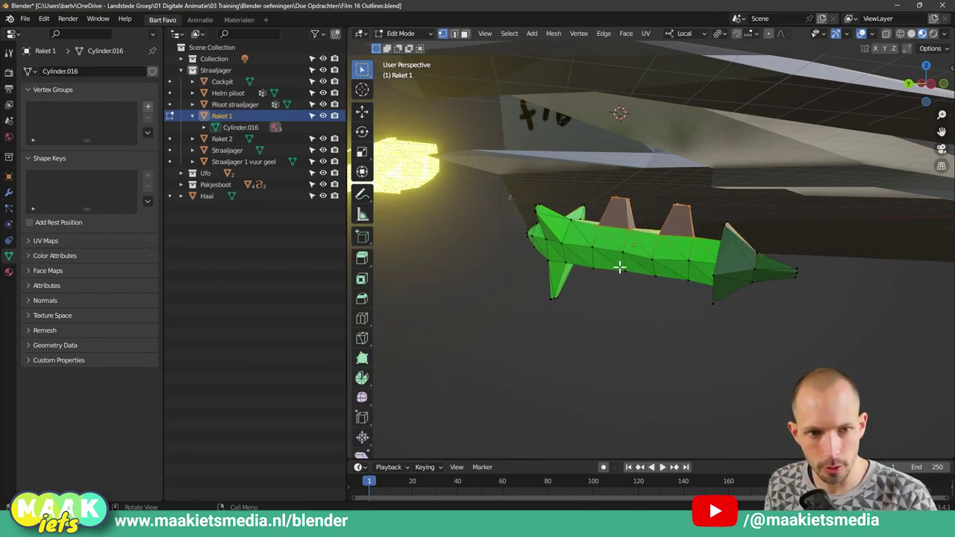
{"action": "key", "text": "Tab"}
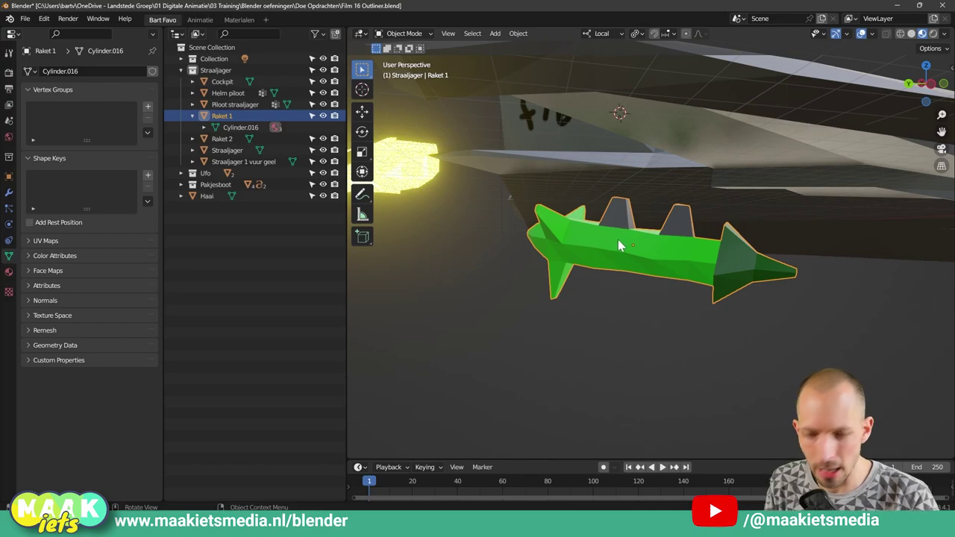
{"action": "left_click", "coordinate": [241, 128]}
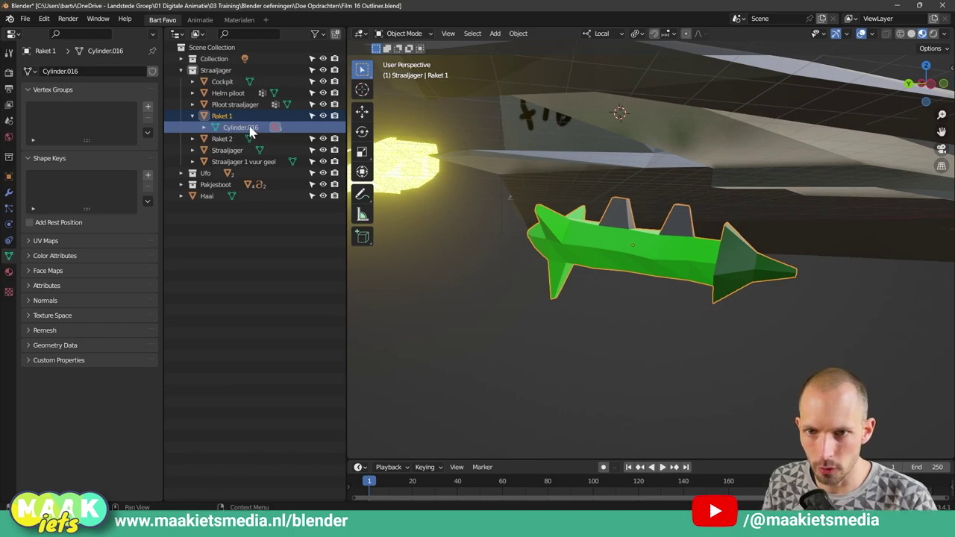
View Cylinder.016's materials Licht groen.001, Donker Groen.001 and Grijs.002 in turn
{"action": "left_click", "coordinate": [205, 128]}
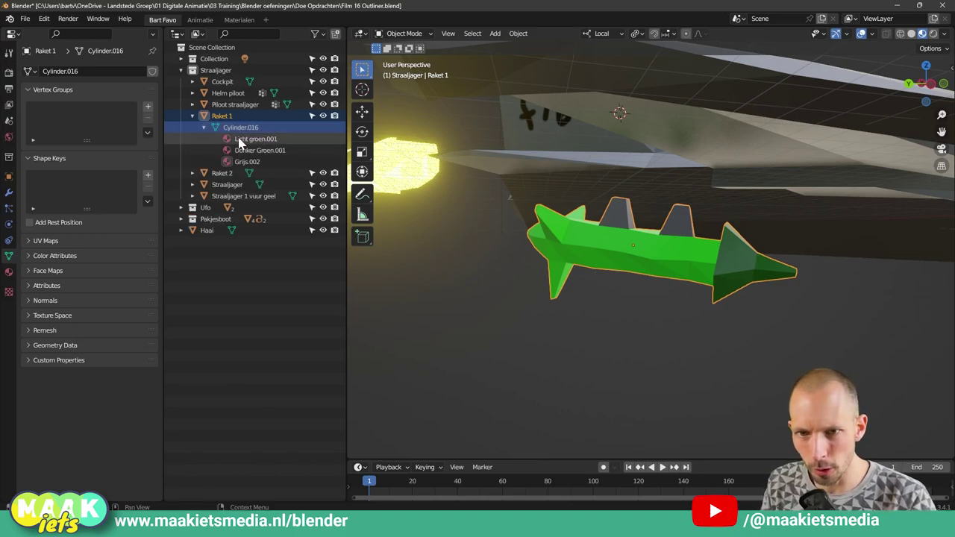
{"action": "left_click", "coordinate": [230, 141]}
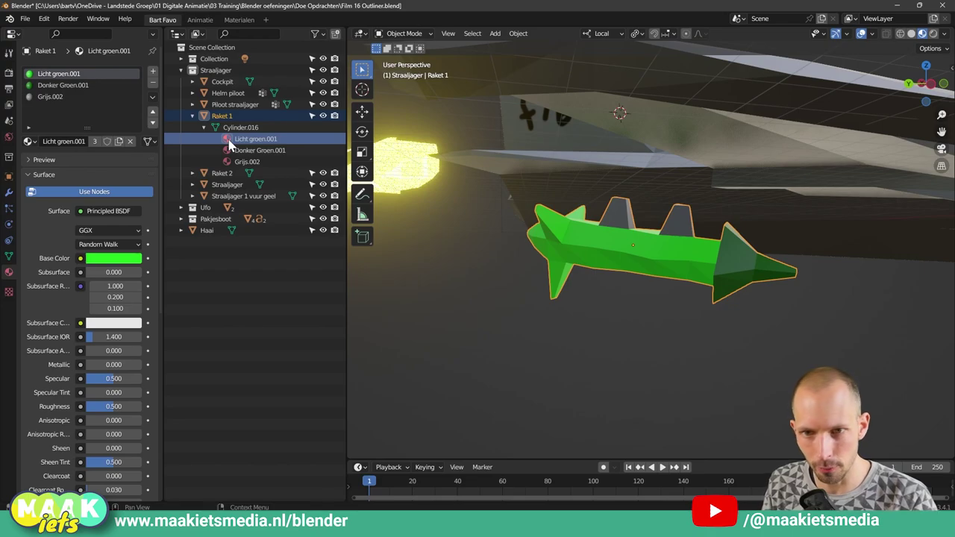
{"action": "left_click", "coordinate": [243, 151]}
{"action": "left_click", "coordinate": [244, 163]}
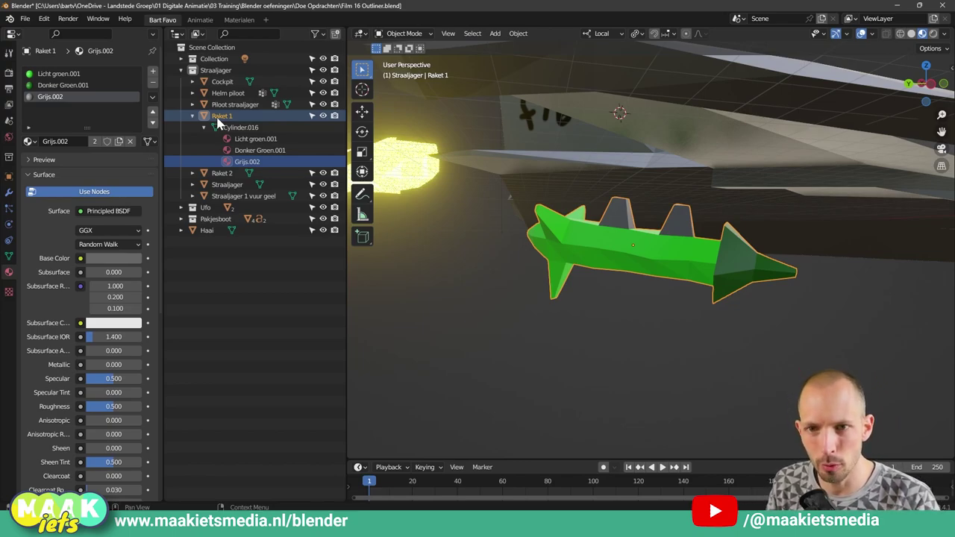
Collapse Raket 1 and peek at Raket 2's Cylinder.010 materials
{"action": "left_click", "coordinate": [193, 115]}
{"action": "left_click", "coordinate": [193, 115]}
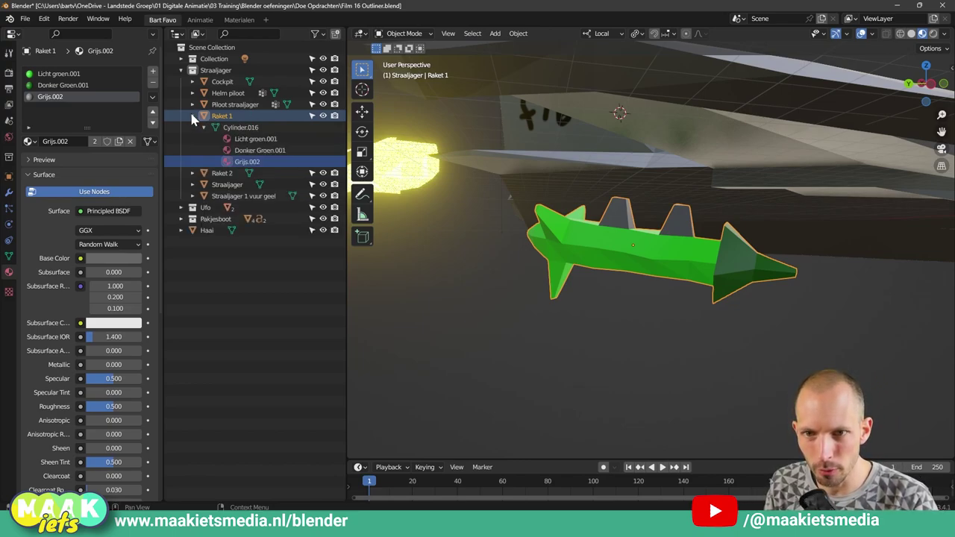
{"action": "left_click", "coordinate": [204, 127]}
{"action": "left_click", "coordinate": [204, 127]}
{"action": "left_click", "coordinate": [203, 125]}
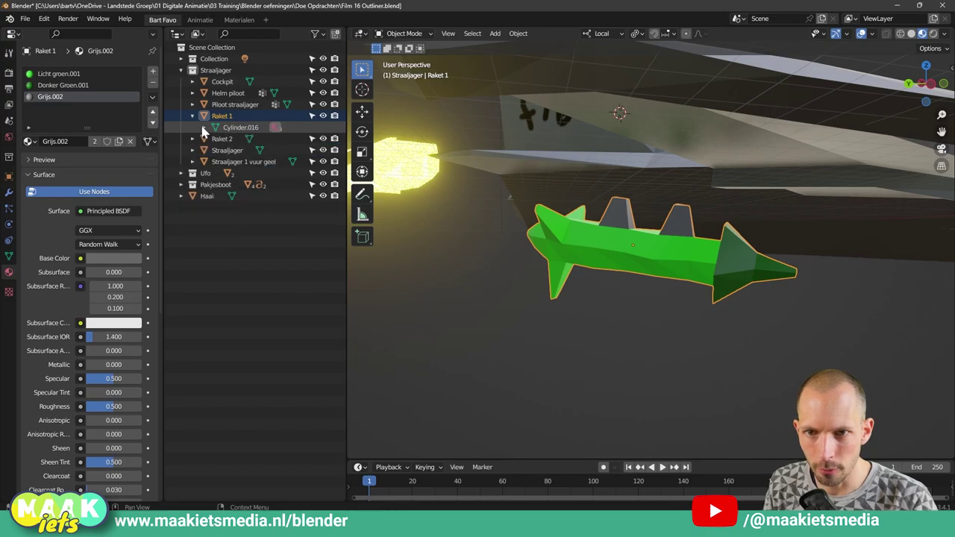
{"action": "left_click", "coordinate": [193, 117]}
{"action": "left_click", "coordinate": [192, 127]}
{"action": "left_click", "coordinate": [204, 138]}
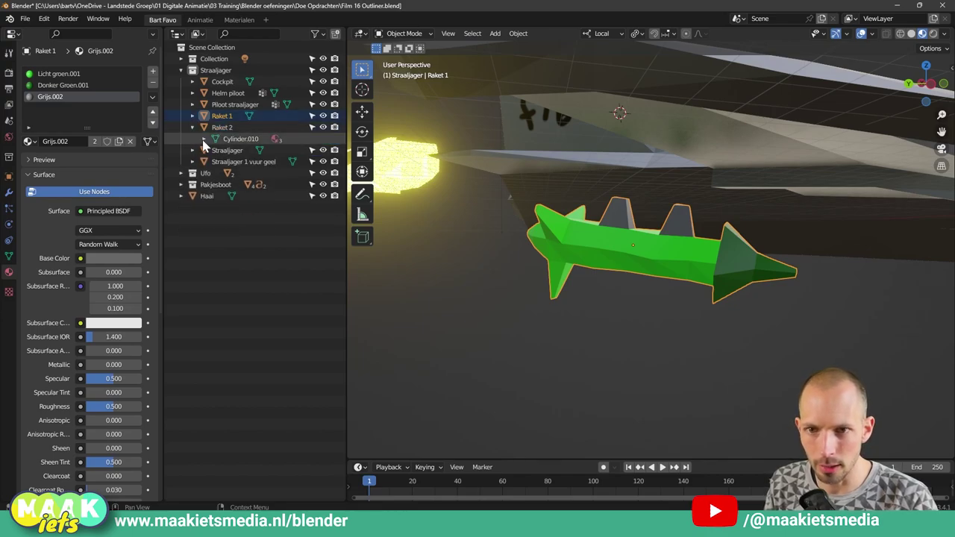
{"action": "left_click", "coordinate": [203, 140]}
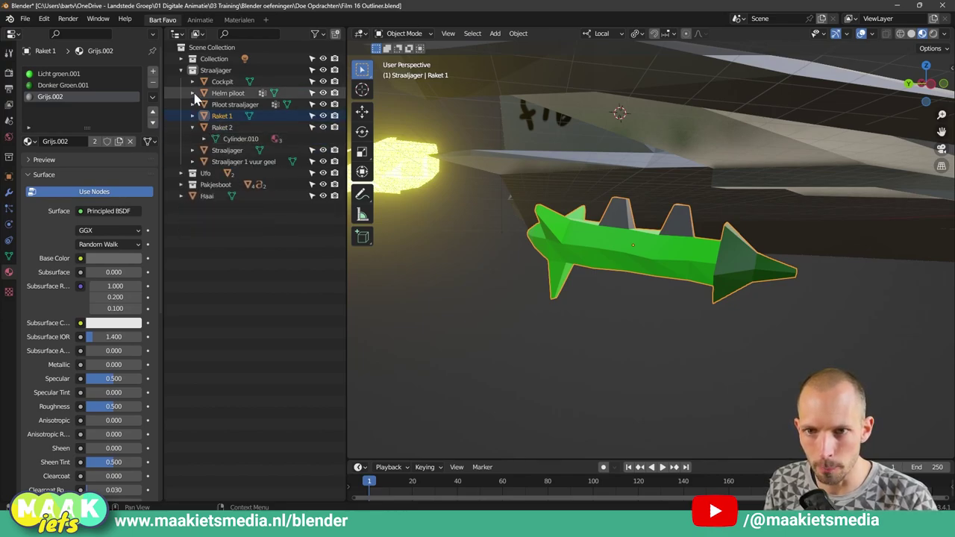
Peek into Helm piloot and Cockpit, then fold everything up to Straaljager
{"action": "left_click", "coordinate": [193, 93], "text": "shift"}
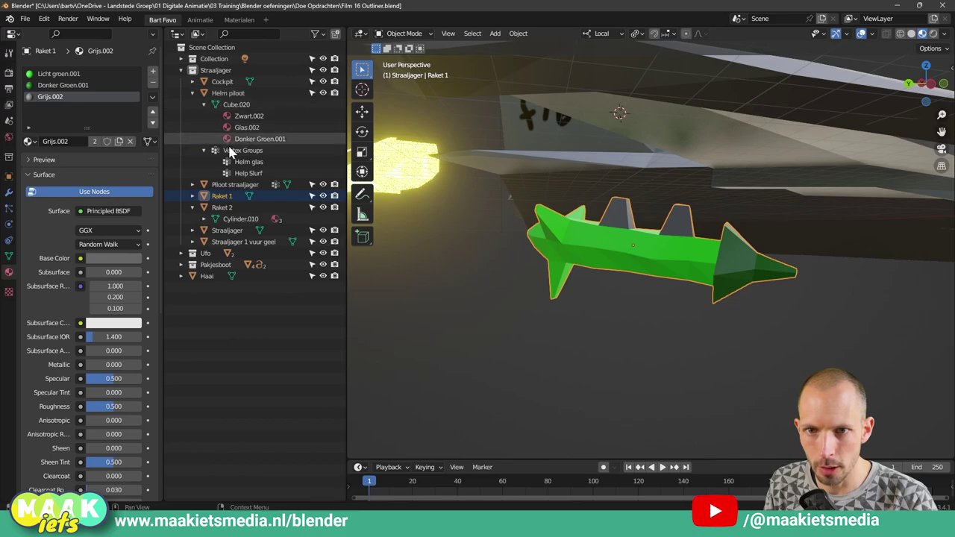
{"action": "left_click", "coordinate": [192, 82]}
{"action": "left_click", "coordinate": [191, 82]}
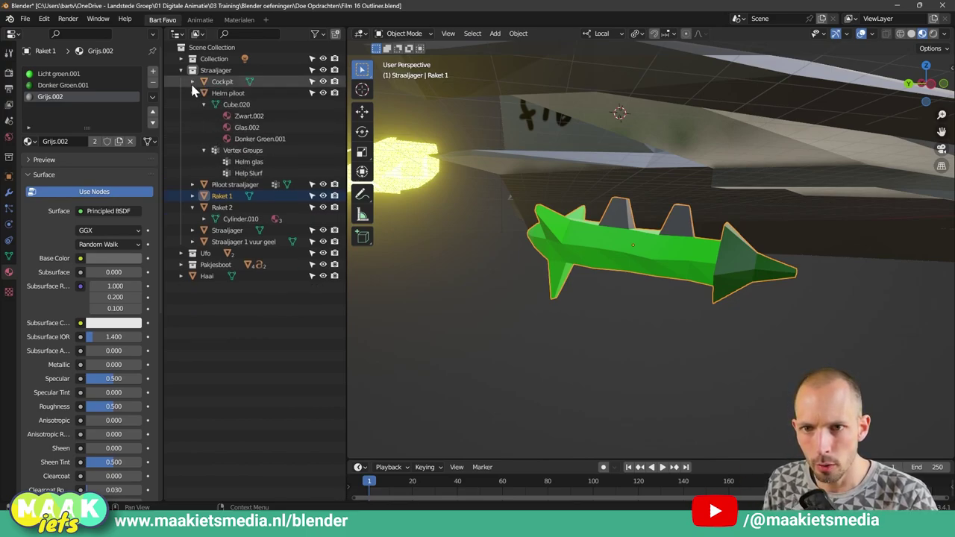
{"action": "left_click", "coordinate": [192, 92]}
{"action": "left_click", "coordinate": [192, 127]}
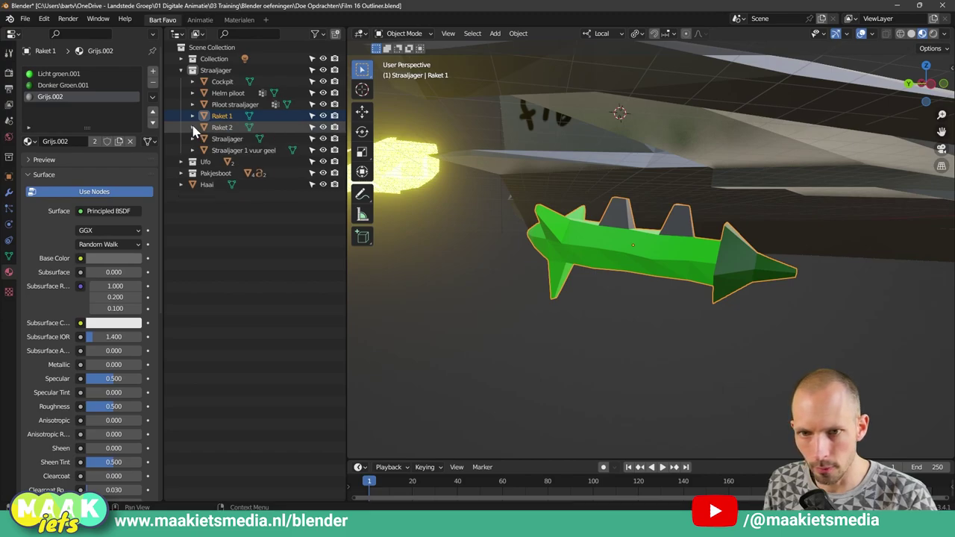
{"action": "left_click", "coordinate": [181, 70]}
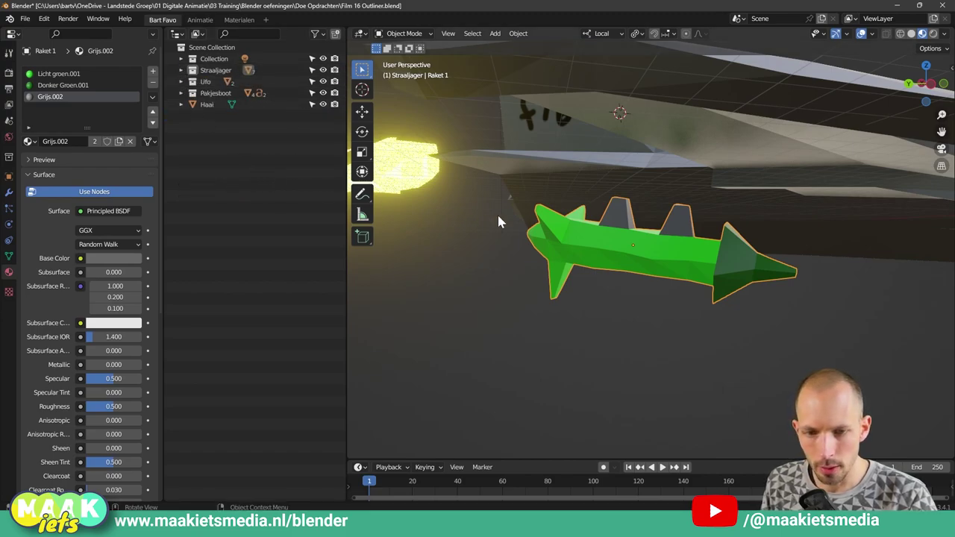
Zoom out and orbit the viewport to see the jet, boat, UFO and rocket together
{"action": "scroll", "coordinate": [508, 215], "scroll_direction": "down", "scroll_amount": 4}
{"action": "scroll", "coordinate": [533, 221], "scroll_direction": "down", "scroll_amount": 2}
{"action": "mouse_move", "coordinate": [549, 233]}
{"action": "middle_mouse_down"}
{"action": "mouse_move", "coordinate": [533, 239]}
{"action": "mouse_move", "coordinate": [580, 234]}
{"action": "mouse_move", "coordinate": [603, 213]}
{"action": "mouse_move", "coordinate": [530, 230]}
{"action": "mouse_move", "coordinate": [568, 266]}
{"action": "mouse_move", "coordinate": [527, 220]}
{"action": "mouse_move", "coordinate": [640, 247]}
{"action": "mouse_move", "coordinate": [650, 259]}
{"action": "mouse_move", "coordinate": [616, 254]}
{"action": "middle_mouse_up"}
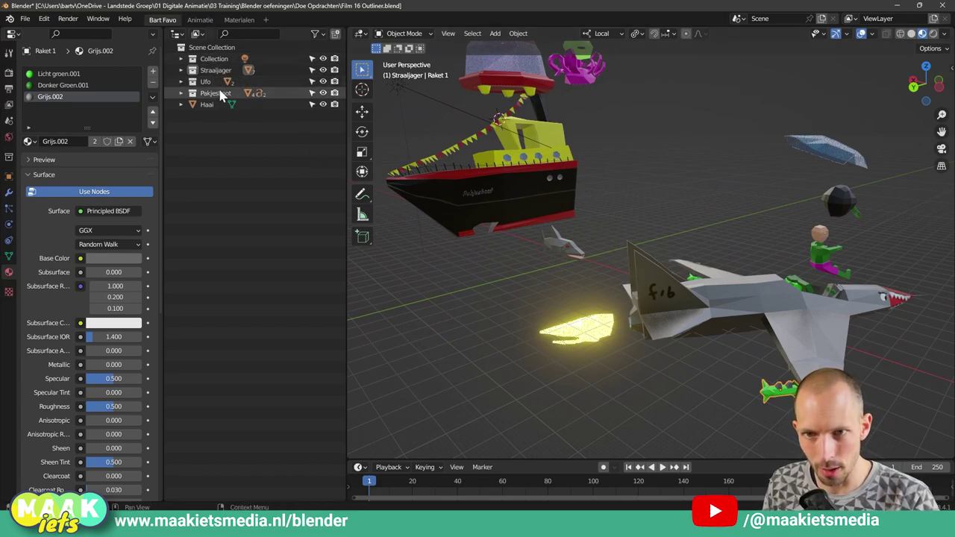
{"action": "mouse_move", "coordinate": [595, 216]}
{"action": "middle_mouse_down"}
{"action": "mouse_move", "coordinate": [603, 219]}
{"action": "mouse_move", "coordinate": [540, 240]}
{"action": "mouse_move", "coordinate": [601, 249]}
{"action": "mouse_move", "coordinate": [738, 239]}
{"action": "mouse_move", "coordinate": [674, 245]}
{"action": "mouse_move", "coordinate": [655, 231]}
{"action": "middle_mouse_up"}
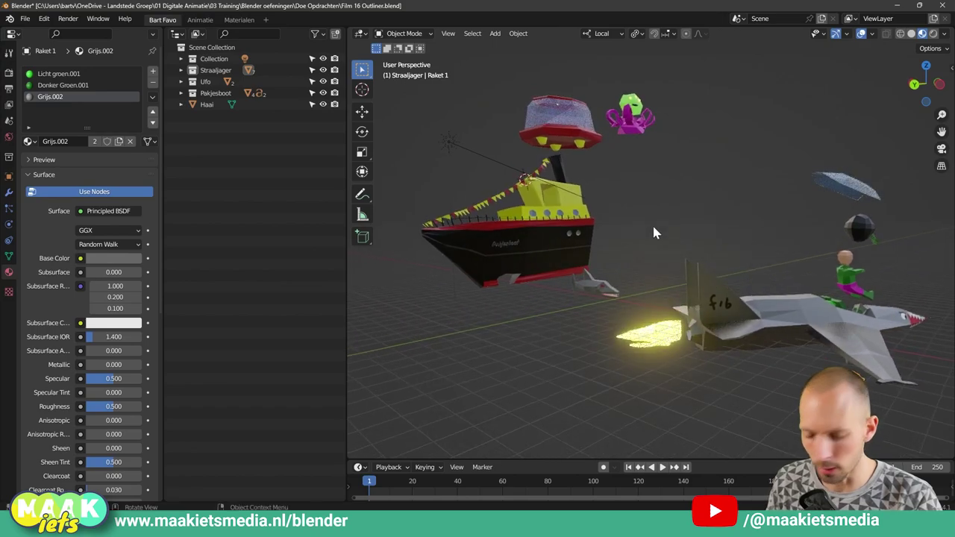